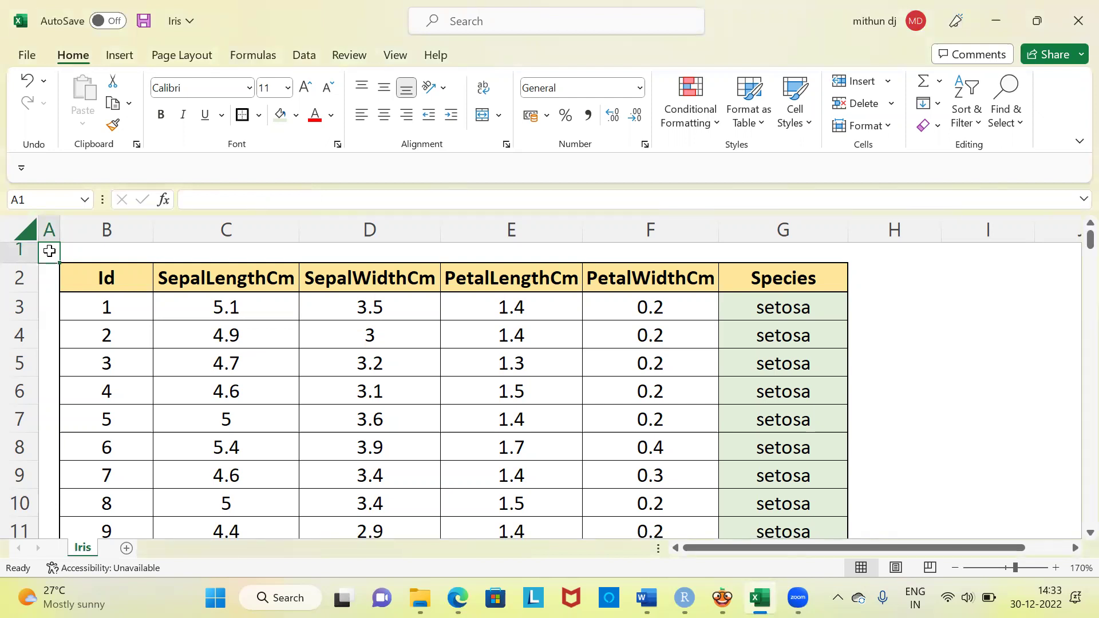
- Examine the Id column, the four sepal and petal measurement columns, and the Species column of the Iris sheet
{"action": "left_click", "coordinate": [106, 229]}
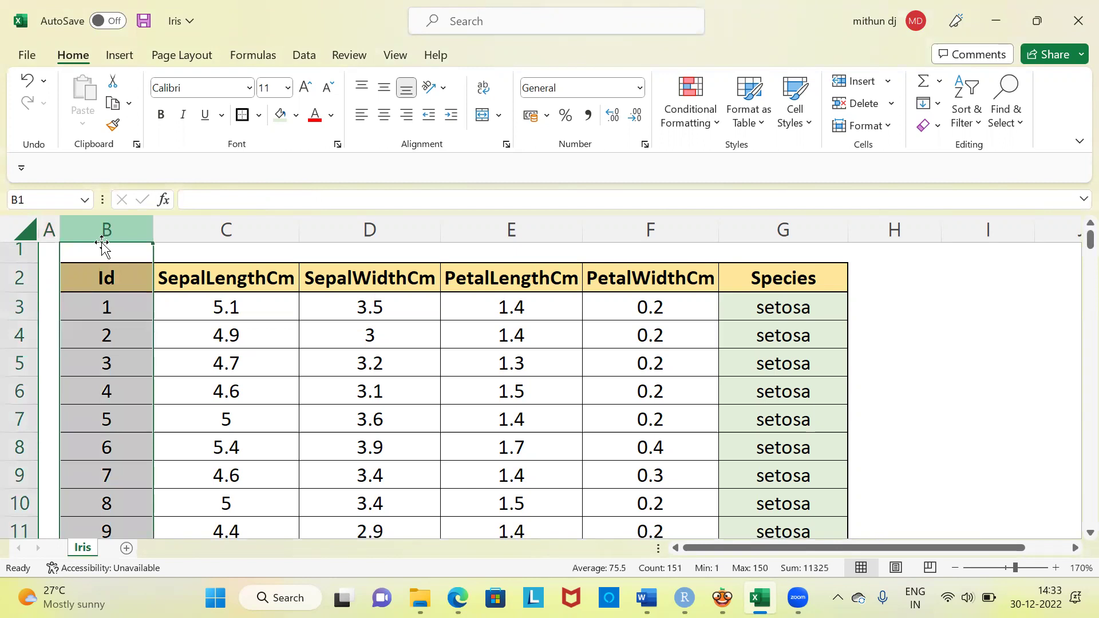
{"action": "left_click", "coordinate": [72, 253]}
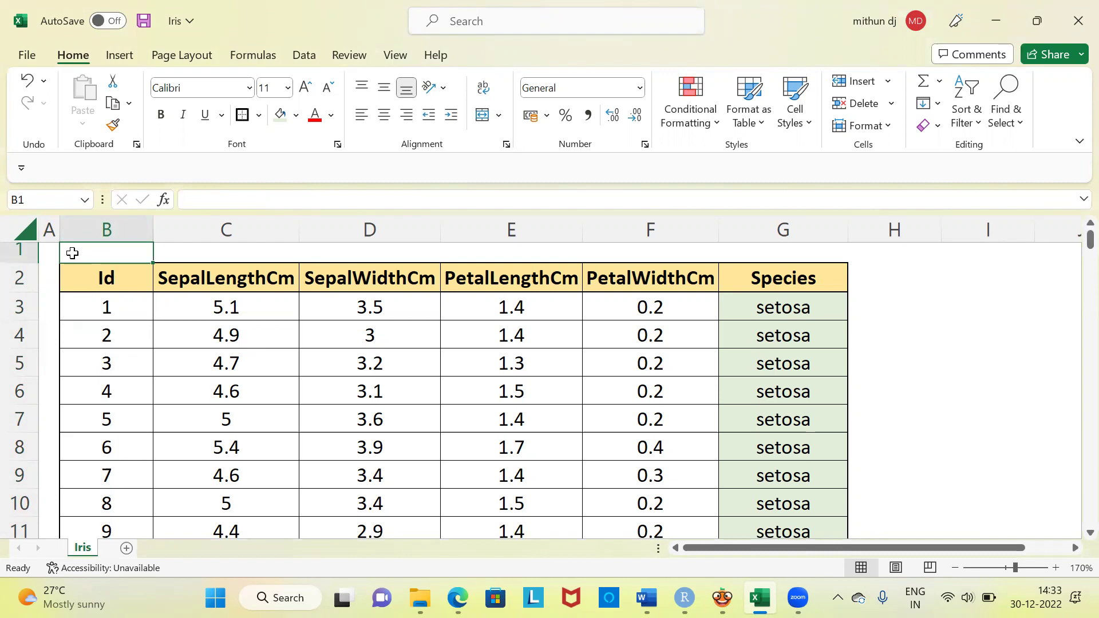
{"action": "left_click", "coordinate": [181, 280]}
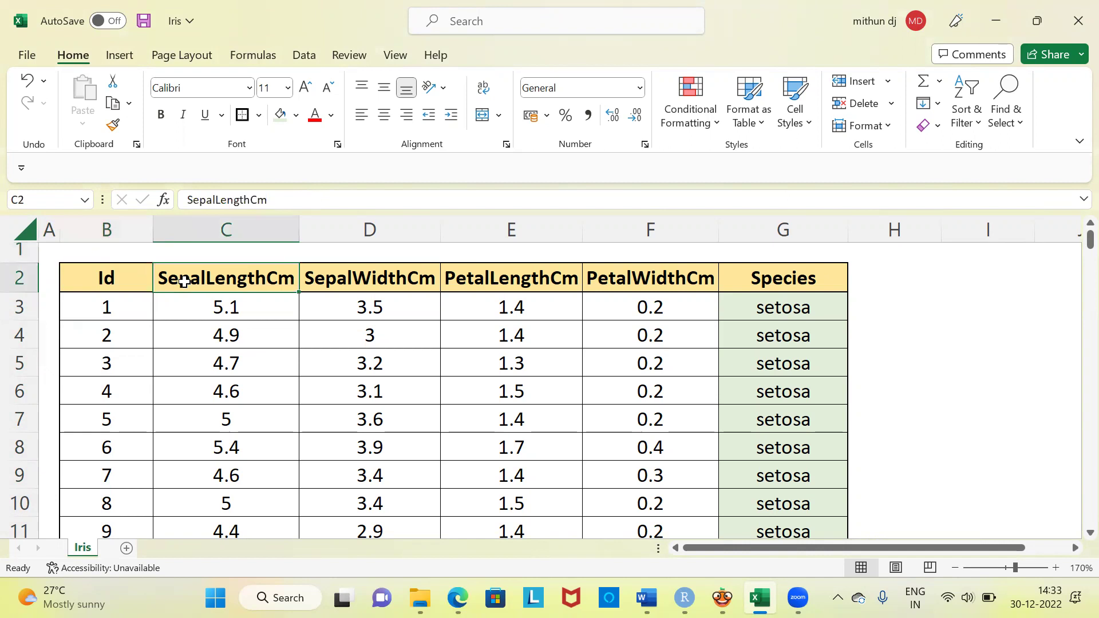
{"action": "left_click", "coordinate": [199, 233]}
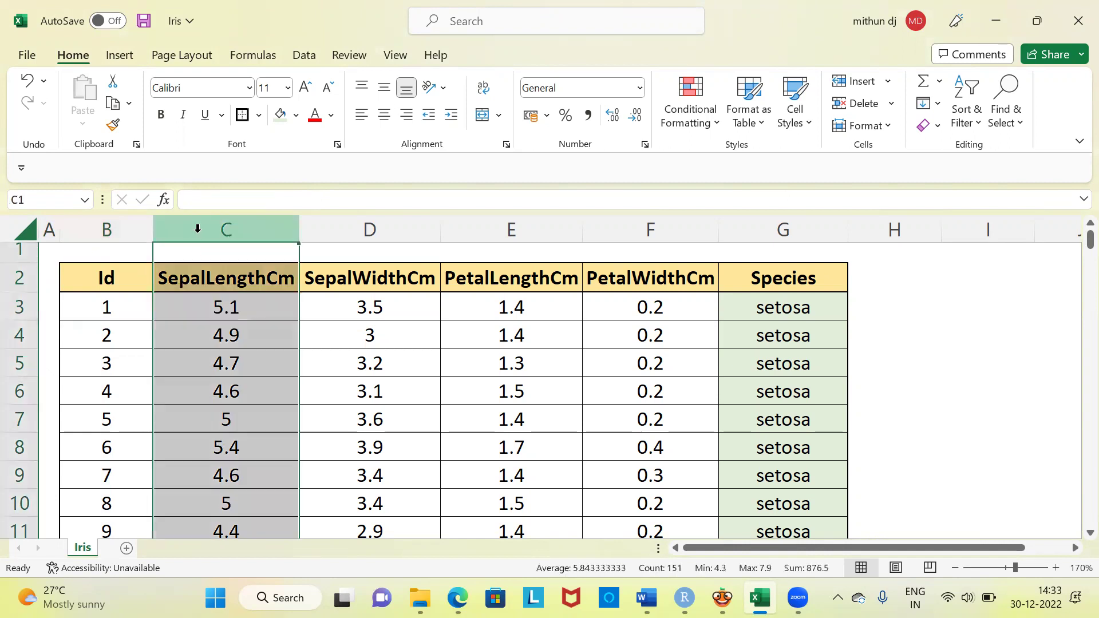
{"action": "left_click", "coordinate": [370, 223]}
{"action": "left_click", "coordinate": [498, 221]}
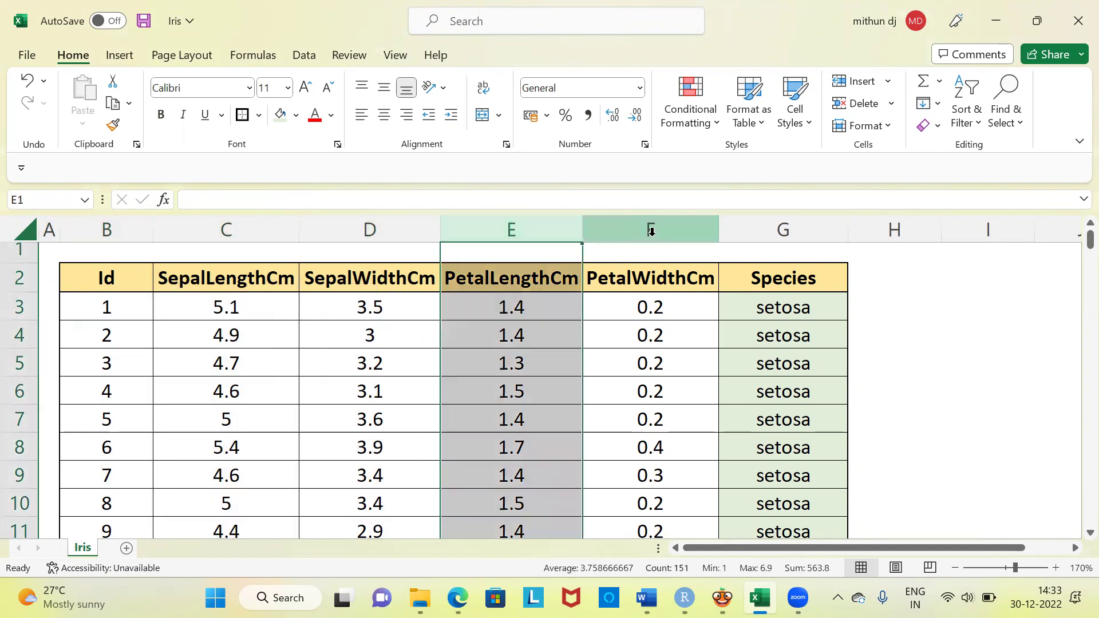
{"action": "left_click", "coordinate": [651, 231]}
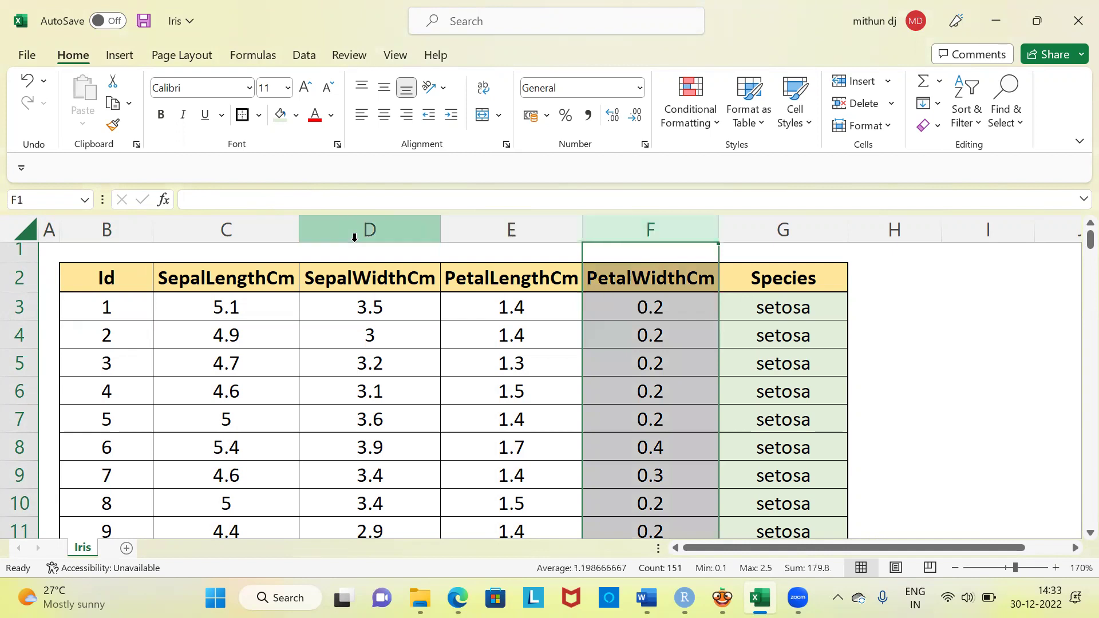
{"action": "left_click_drag", "start_coordinate": [265, 224], "coordinate": [603, 259]}
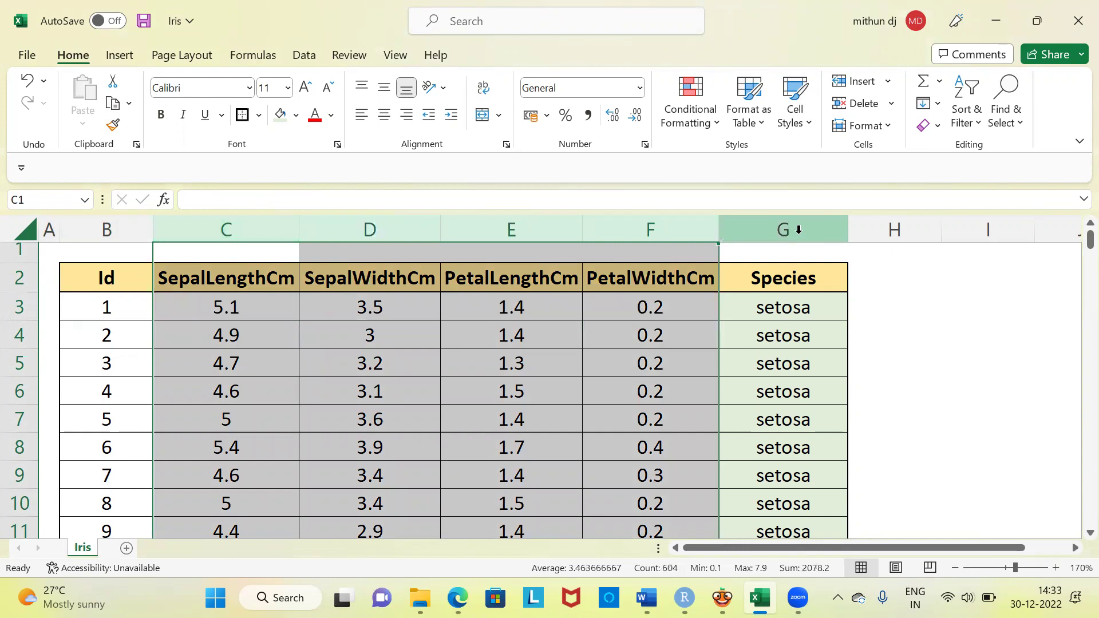
{"action": "left_click", "coordinate": [802, 232]}
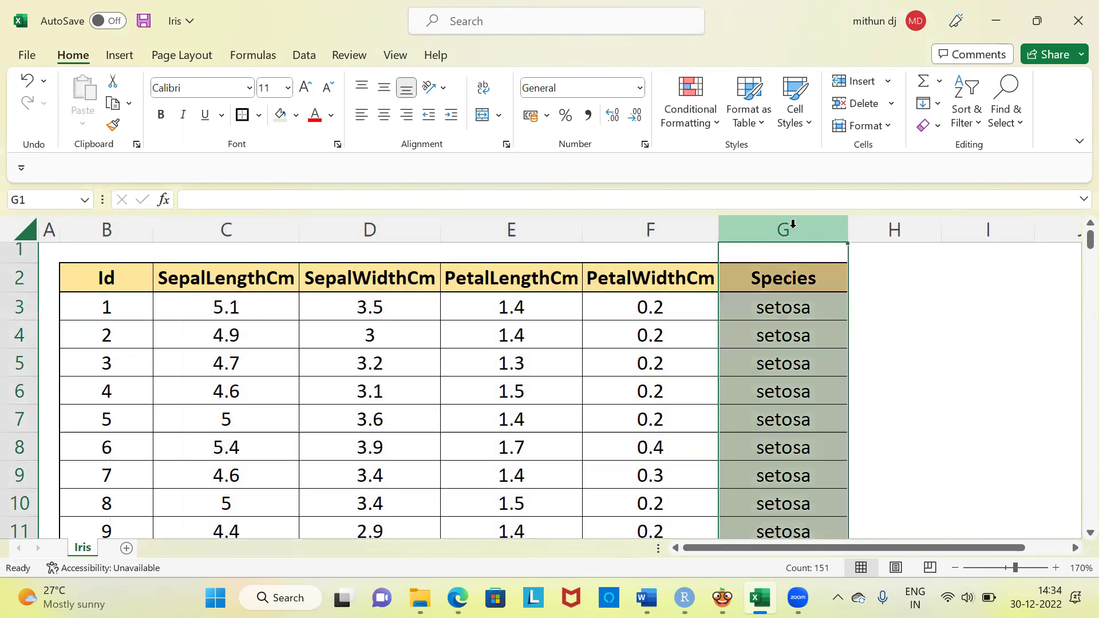
{"action": "left_click", "coordinate": [778, 280]}
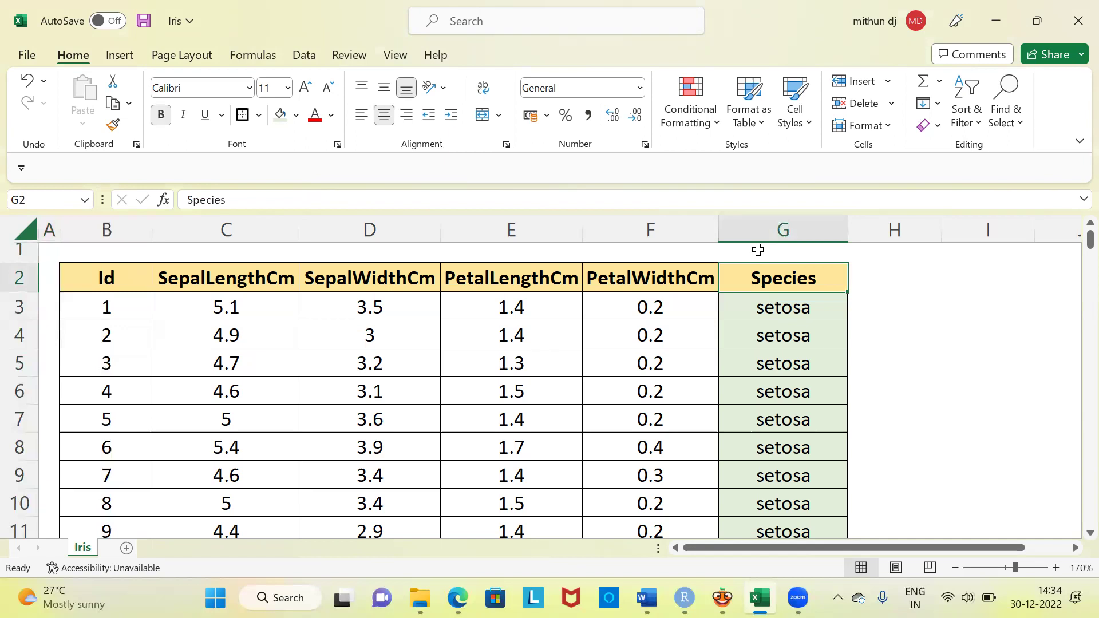
- Turn on filters for header row 2, check which values the Species column offers, and remove the filters again
{"action": "left_click", "coordinate": [13, 278]}
{"action": "key", "text": "alt+d"}
{"action": "key", "text": "f"}
{"action": "key", "text": "f"}
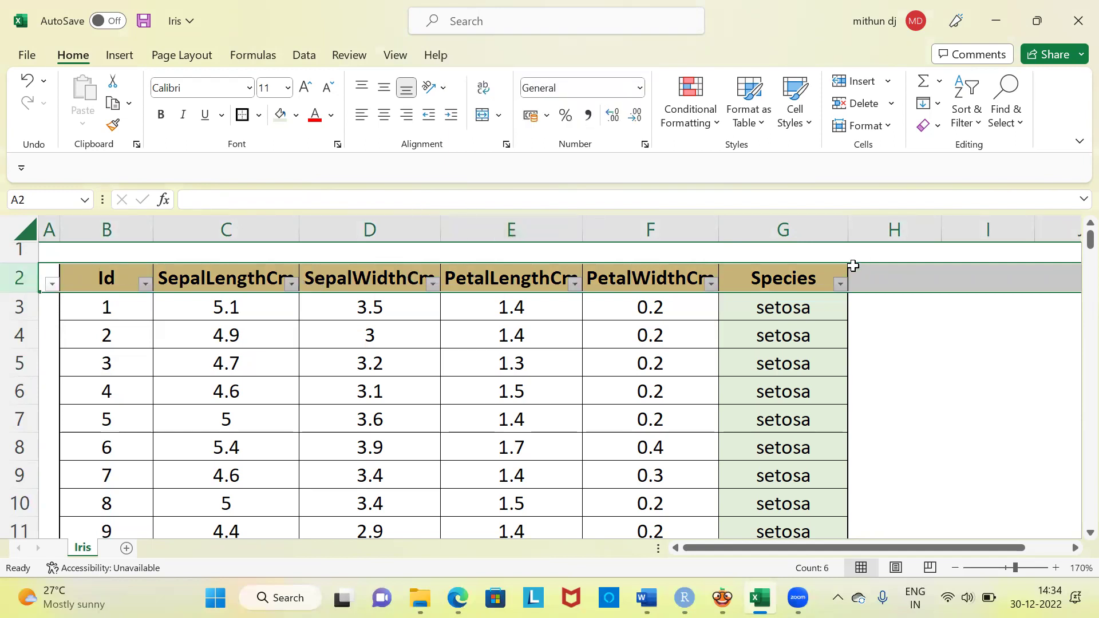
{"action": "left_click", "coordinate": [840, 285]}
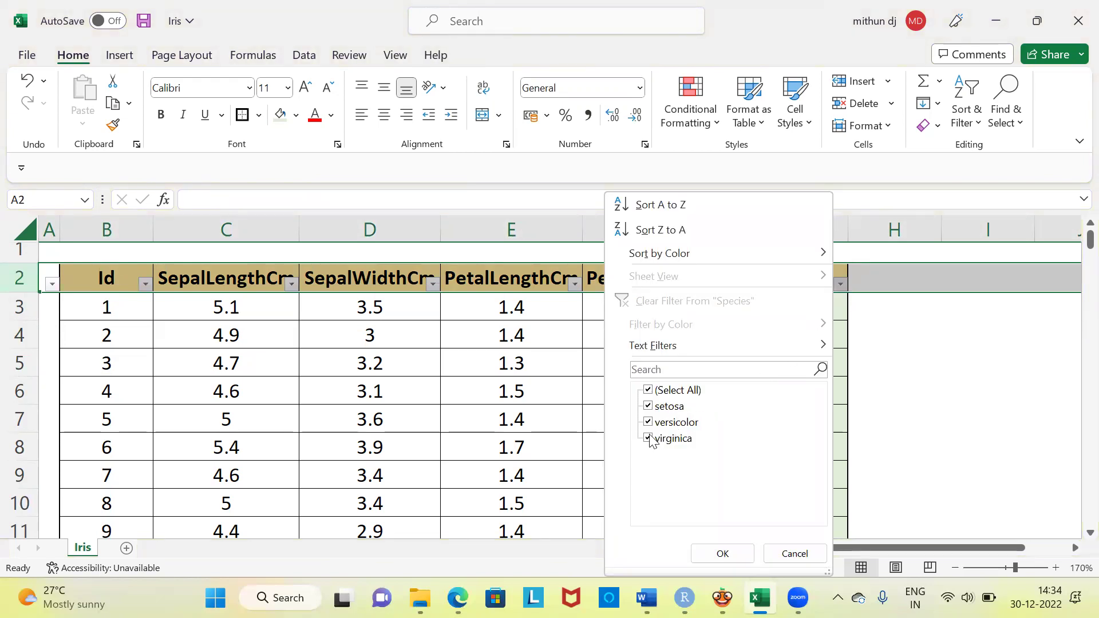
{"action": "left_click", "coordinate": [794, 553]}
{"action": "key", "text": "alt+d"}
{"action": "key", "text": "f"}
{"action": "key", "text": "f"}
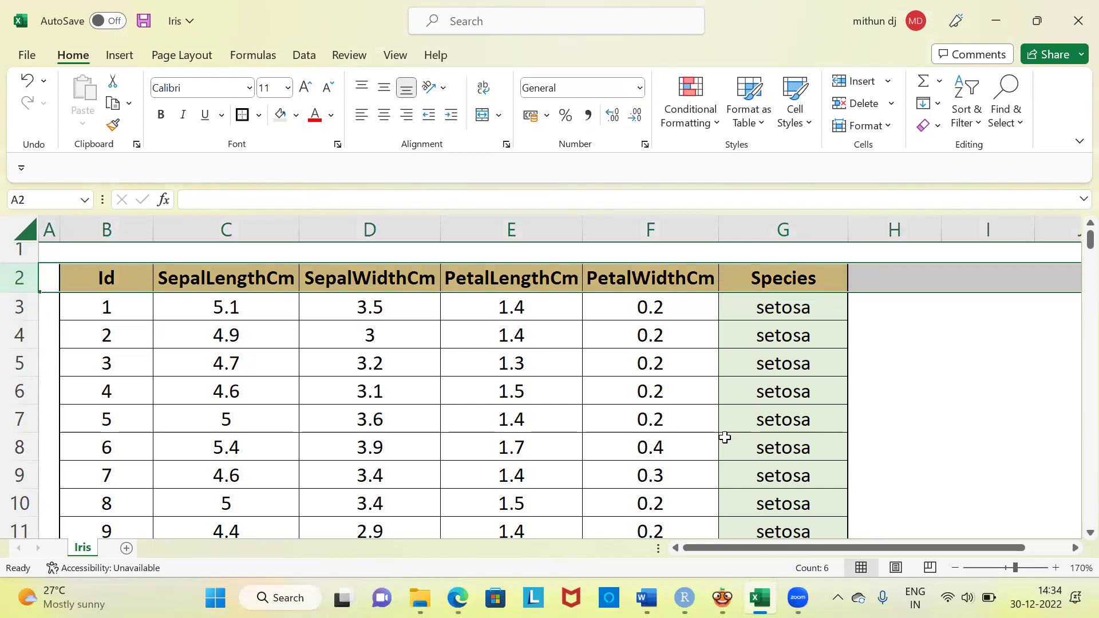
- Check the last record of the Iris table starting from the first Id, and return to cell A1
{"action": "left_click", "coordinate": [133, 309]}
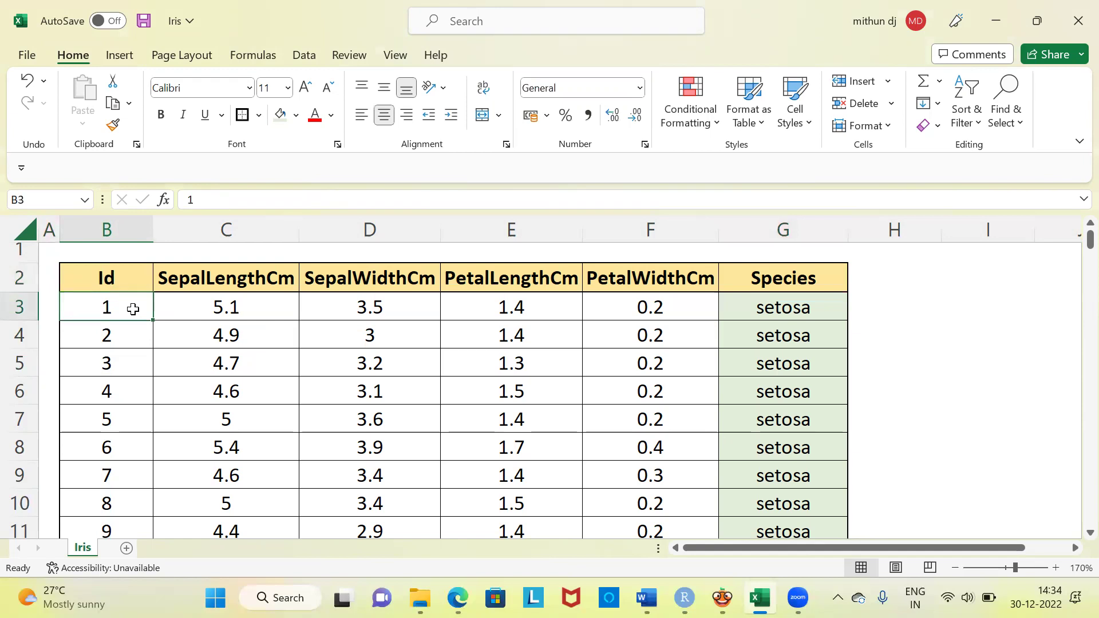
{"action": "key", "text": "ctrl+Down"}
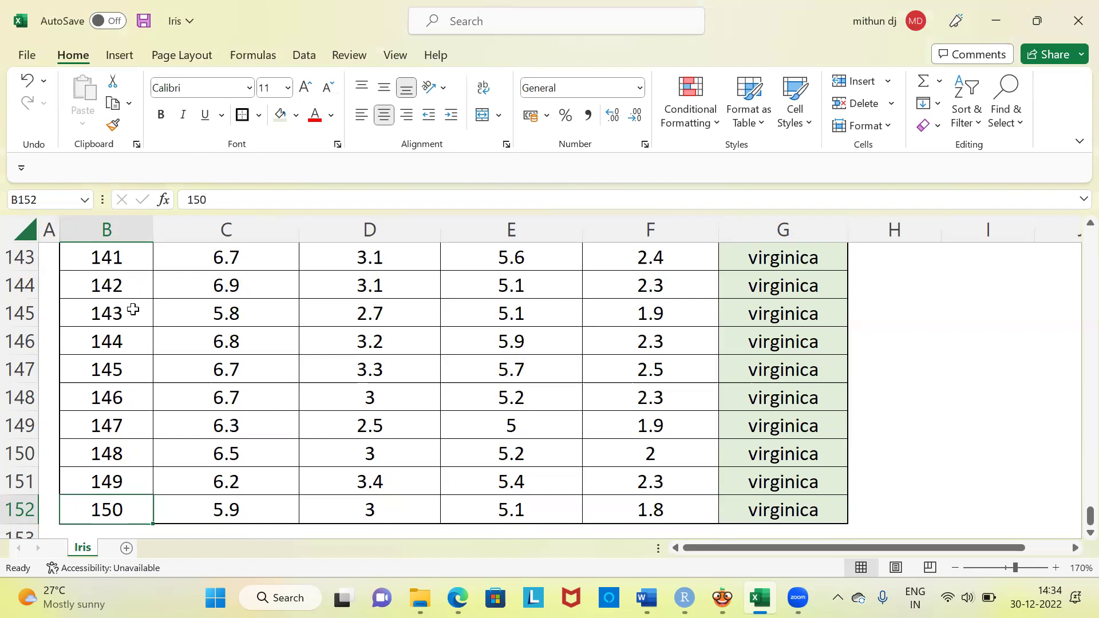
{"action": "key", "text": "ctrl+Up"}
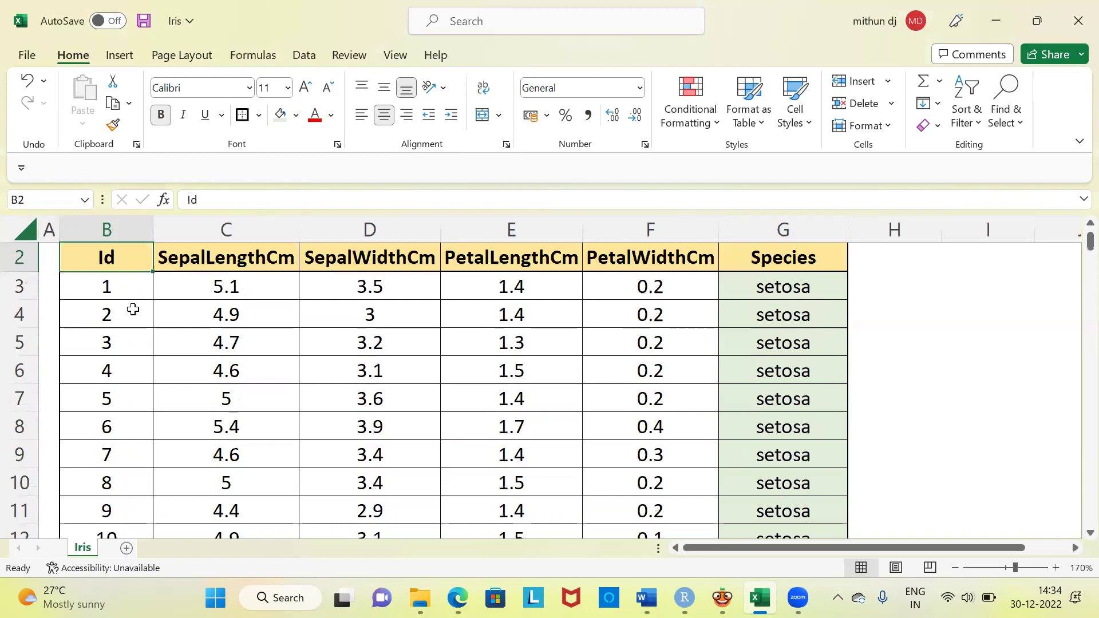
{"action": "key", "text": "ctrl+Up"}
{"action": "key", "text": "ctrl+Up"}
{"action": "key", "text": "ctrl+Left"}
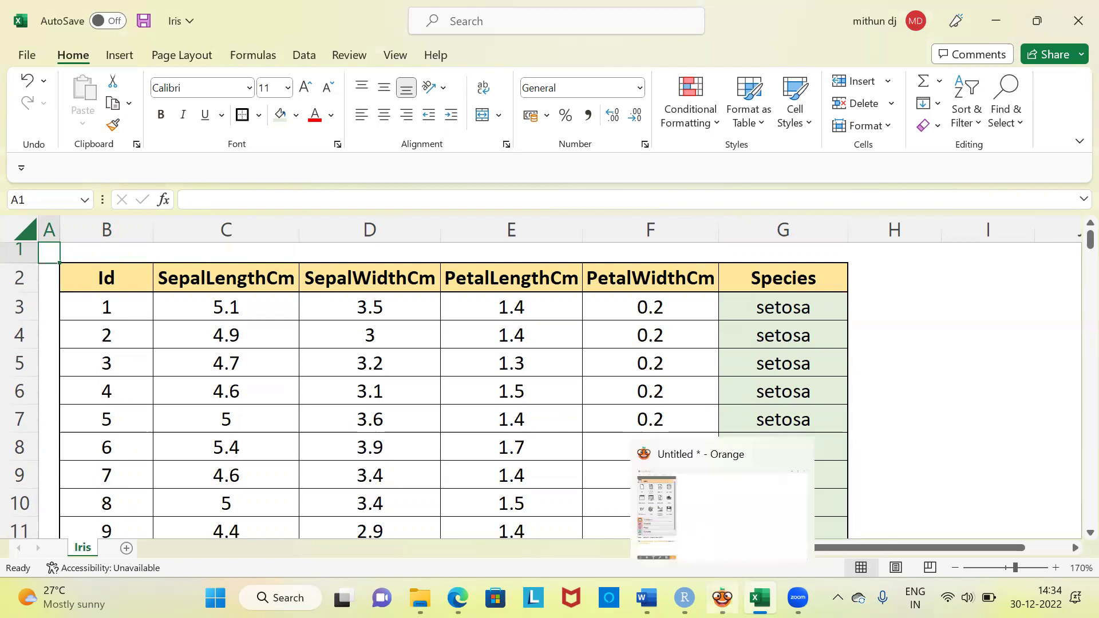
- Switch to Orange and add a File widget to the empty canvas
{"action": "left_click", "coordinate": [734, 518]}
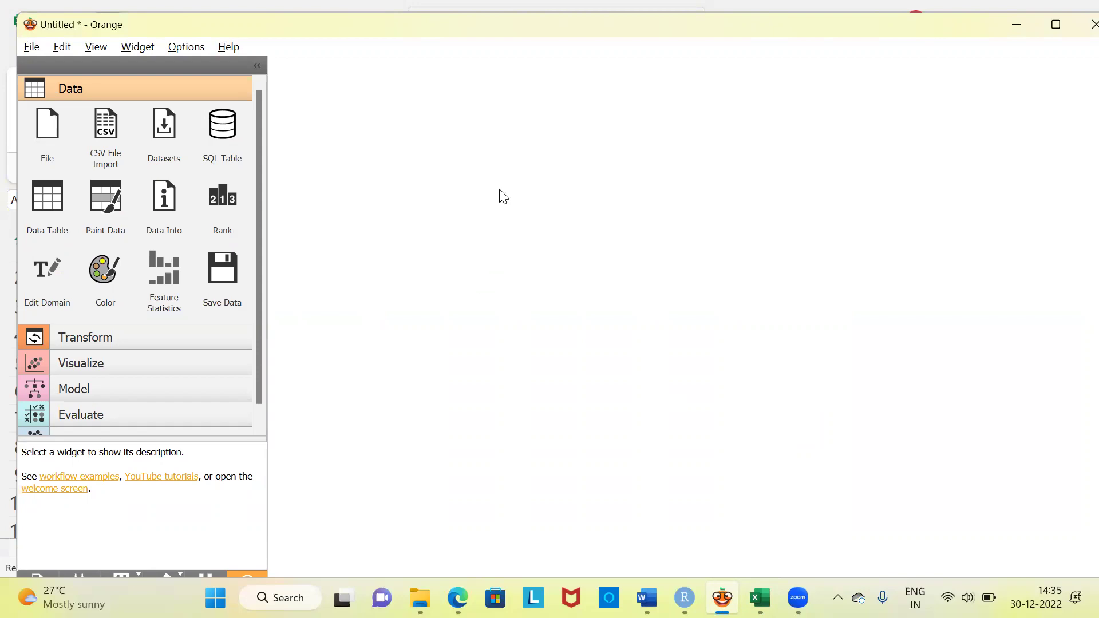
{"action": "right_click", "coordinate": [423, 174]}
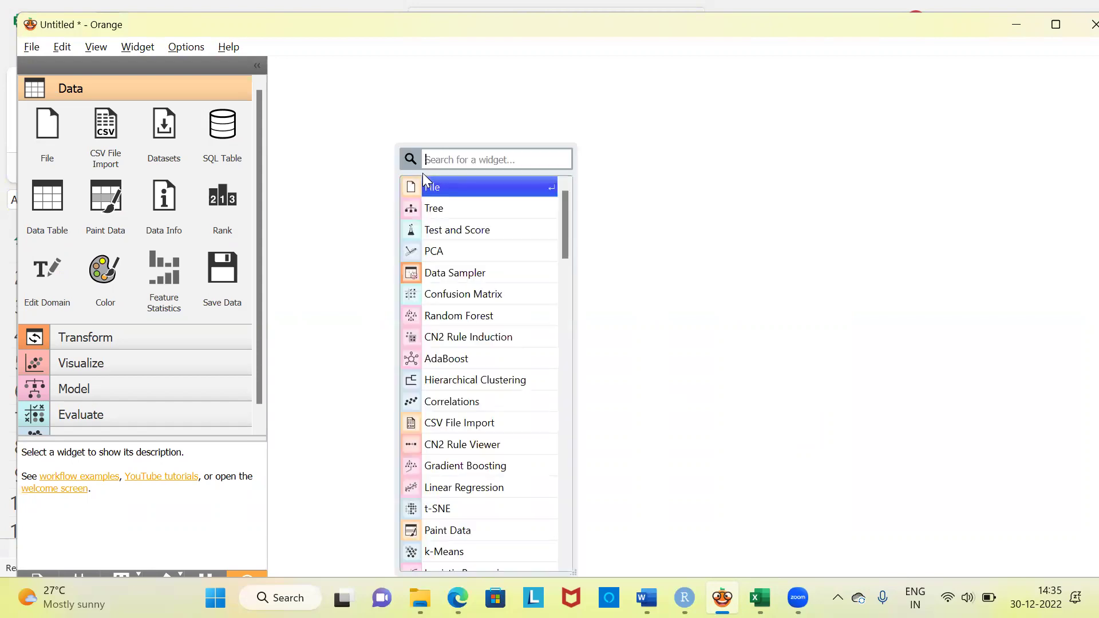
{"action": "type", "text": "fi"}
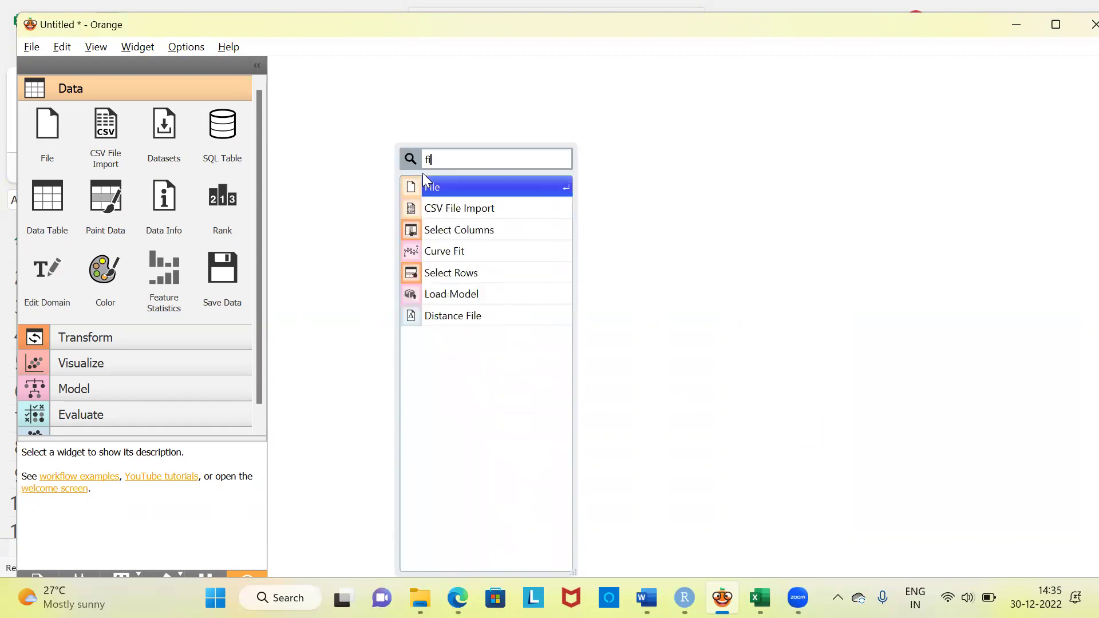
{"action": "type", "text": "le"}
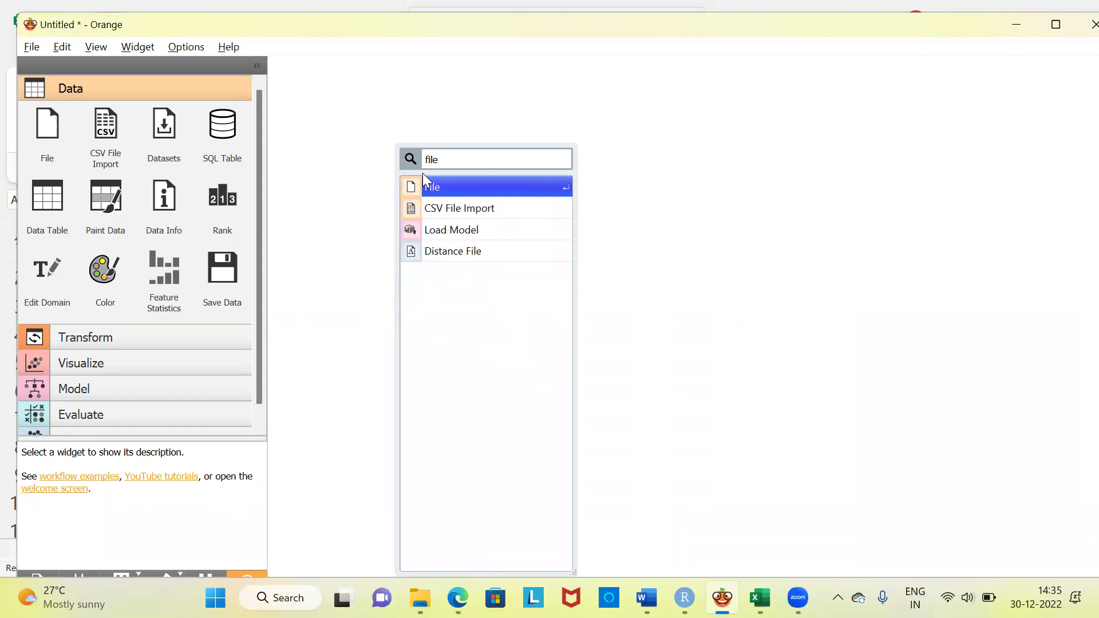
{"action": "left_click", "coordinate": [455, 186]}
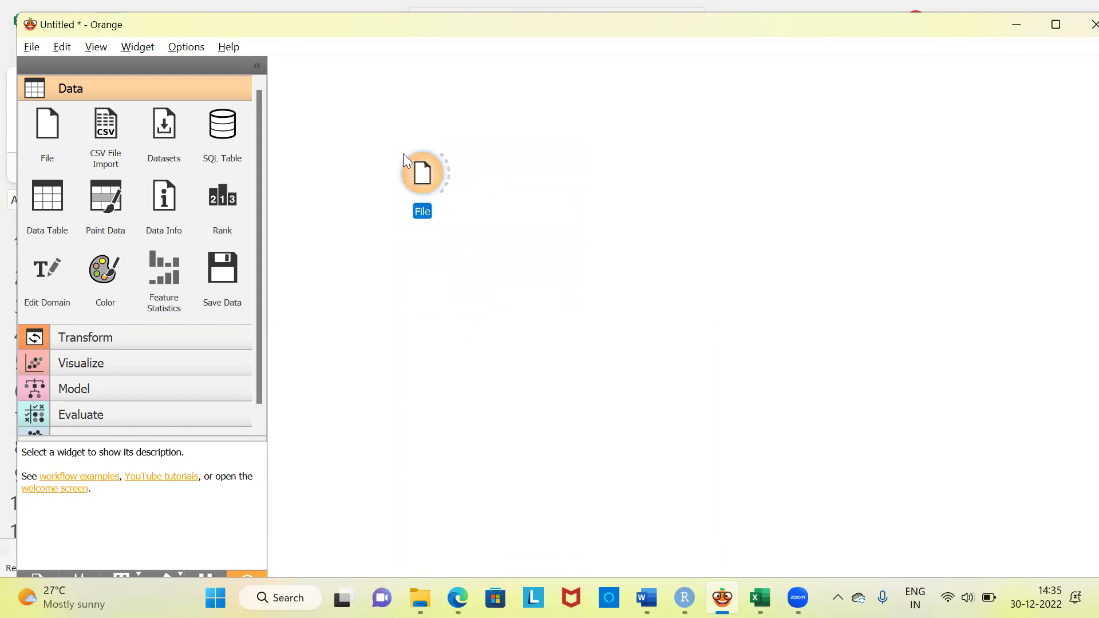
- In the File widget, review the iris.tab columns, keep sepal length's type as numeric, and apply the column settings
{"action": "double_click", "coordinate": [424, 175]}
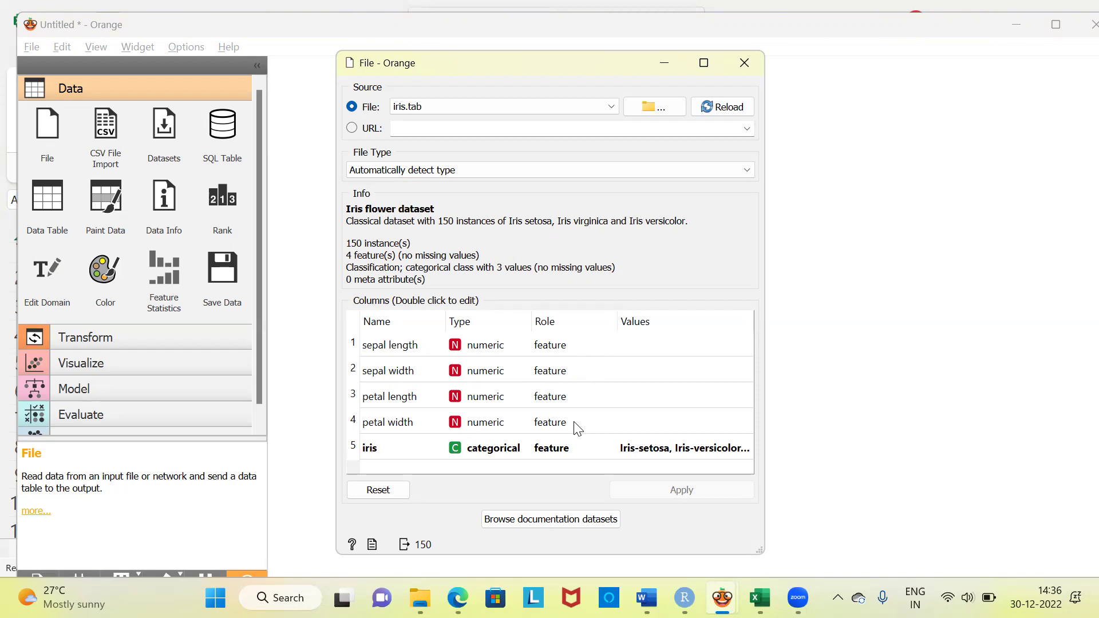
{"action": "double_click", "coordinate": [502, 349]}
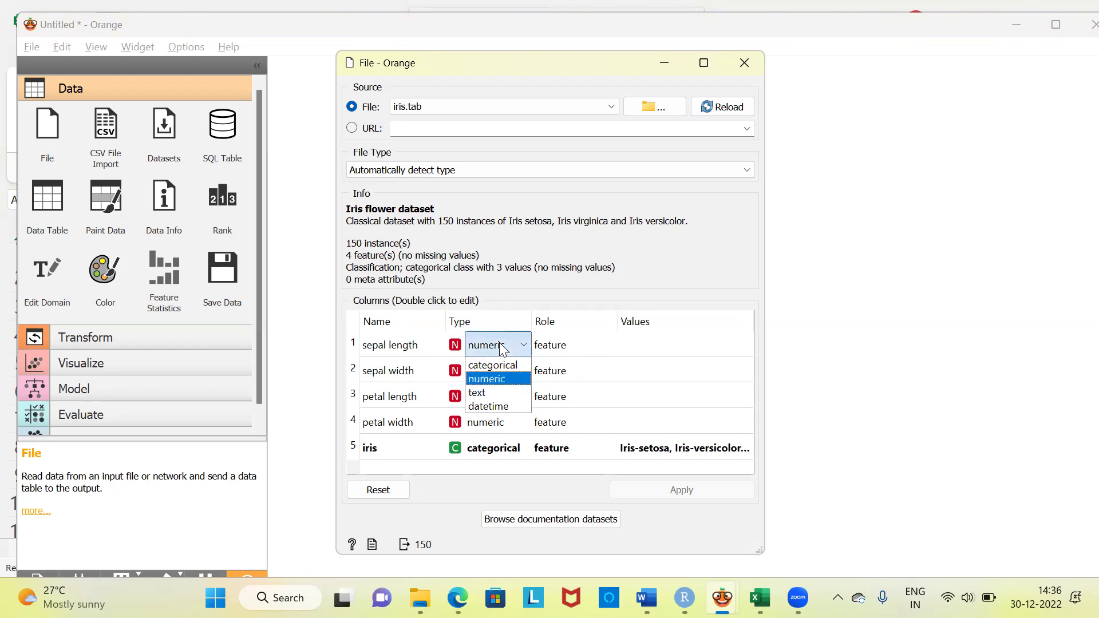
{"action": "left_click", "coordinate": [503, 348]}
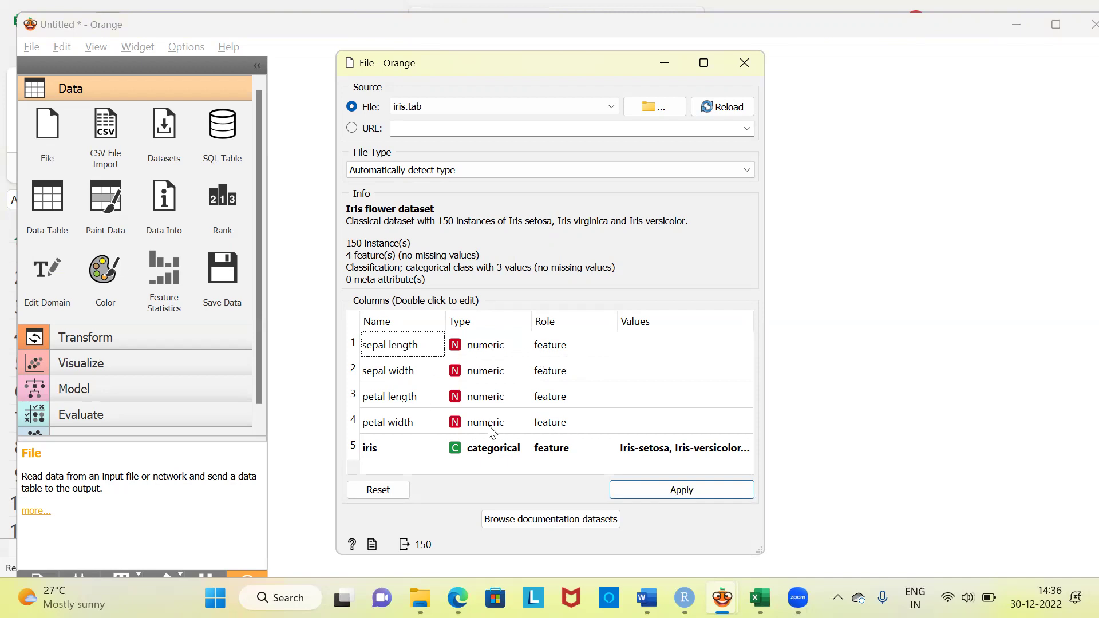
{"action": "left_click", "coordinate": [706, 489]}
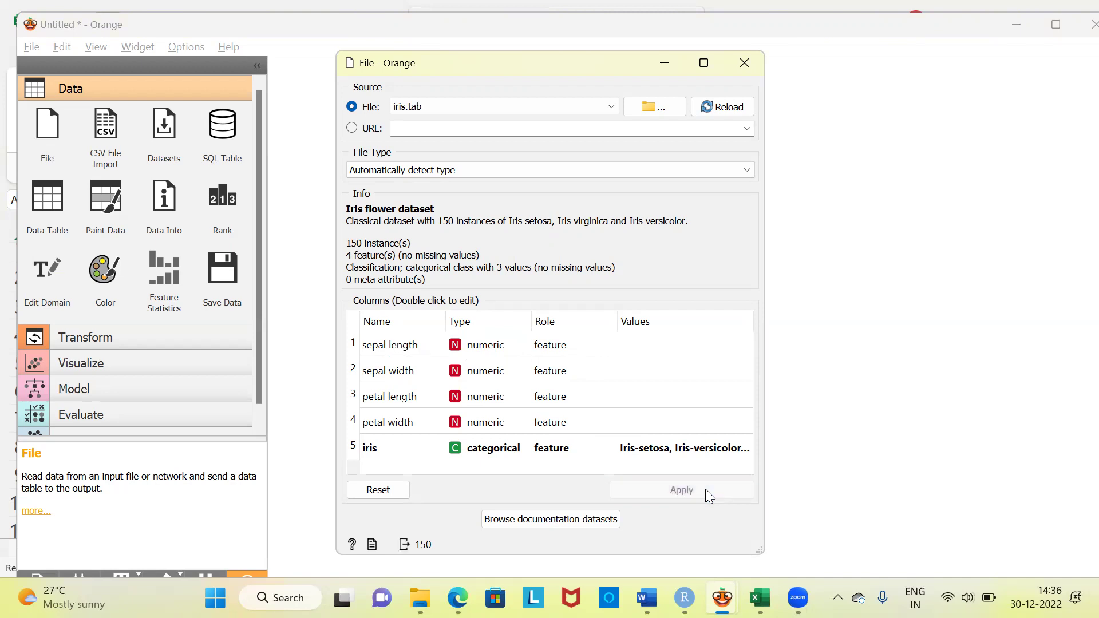
{"action": "left_click", "coordinate": [744, 63]}
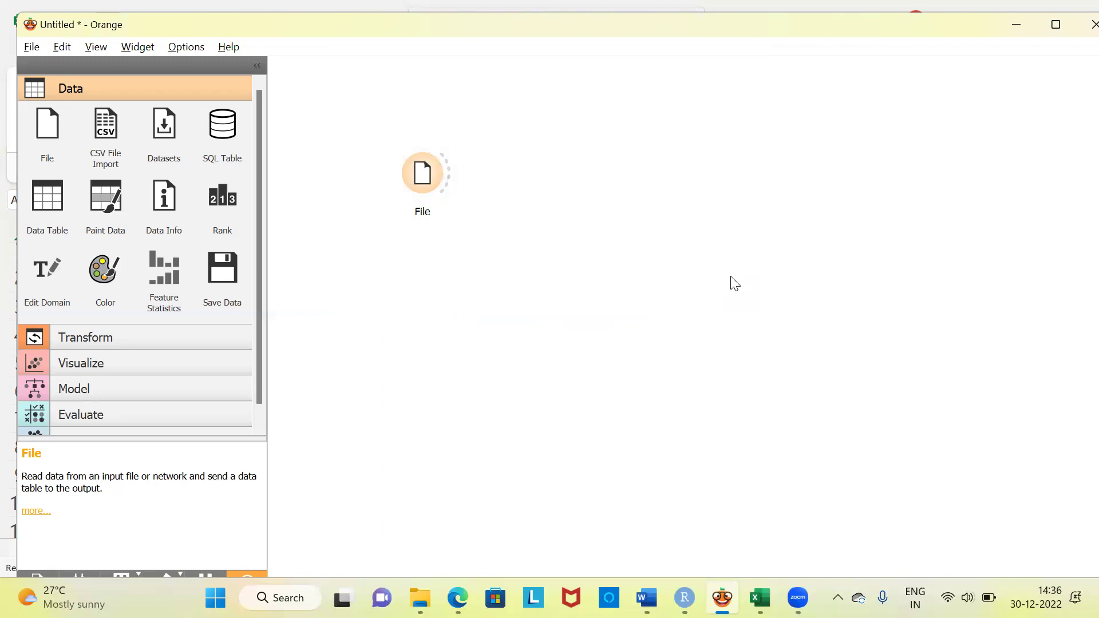
- Add a Data Table widget to the canvas and place it above and to the right of the File widget
{"action": "right_click", "coordinate": [545, 145]}
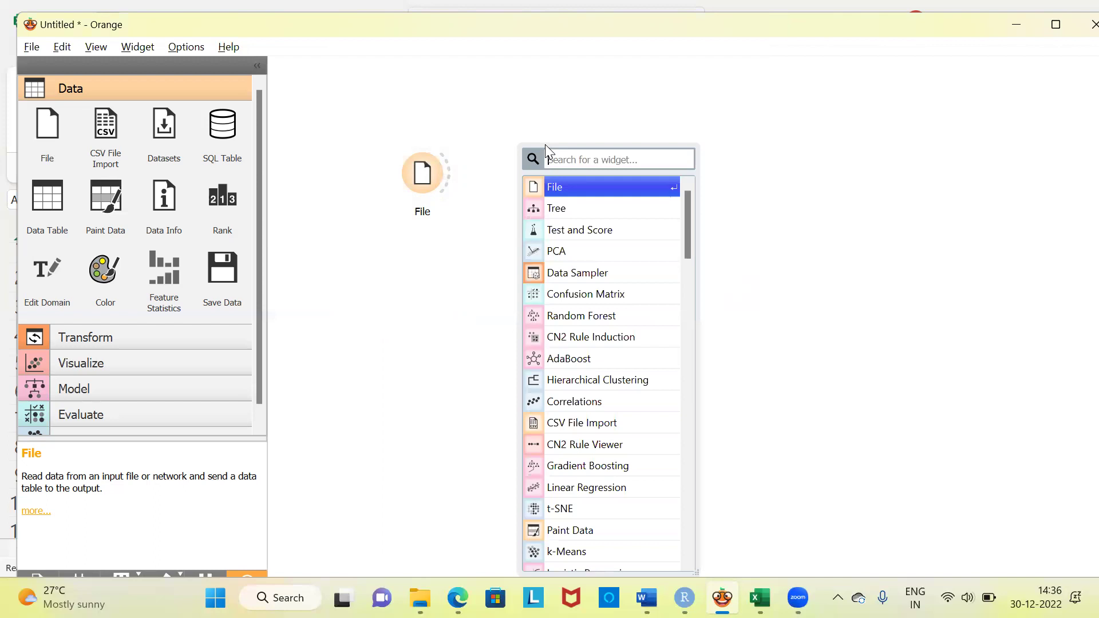
{"action": "type", "text": "data "}
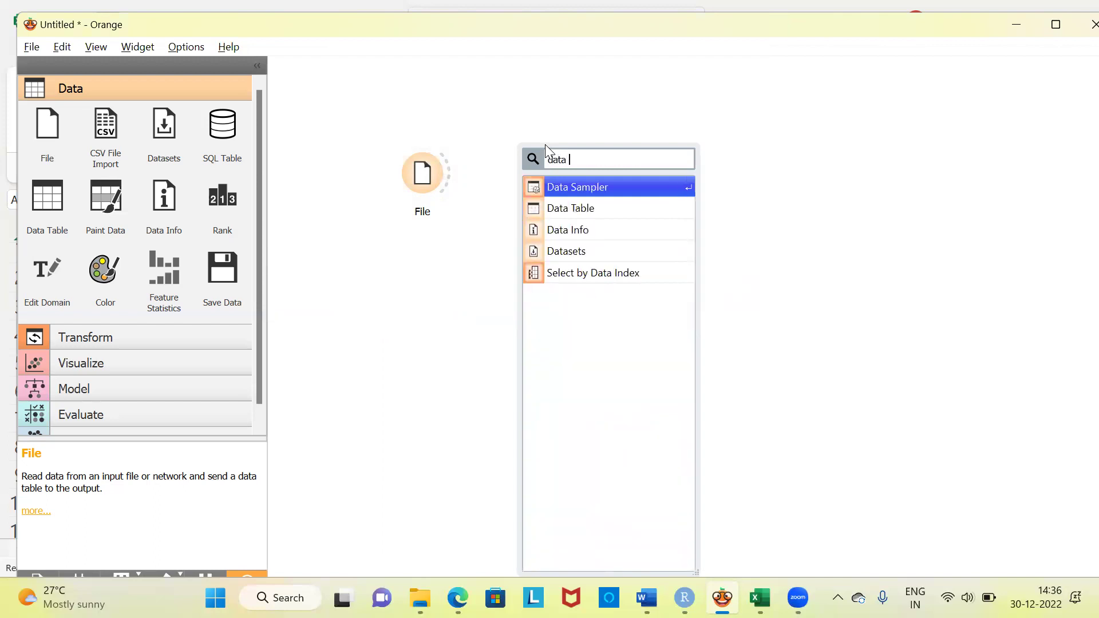
{"action": "type", "text": "table"}
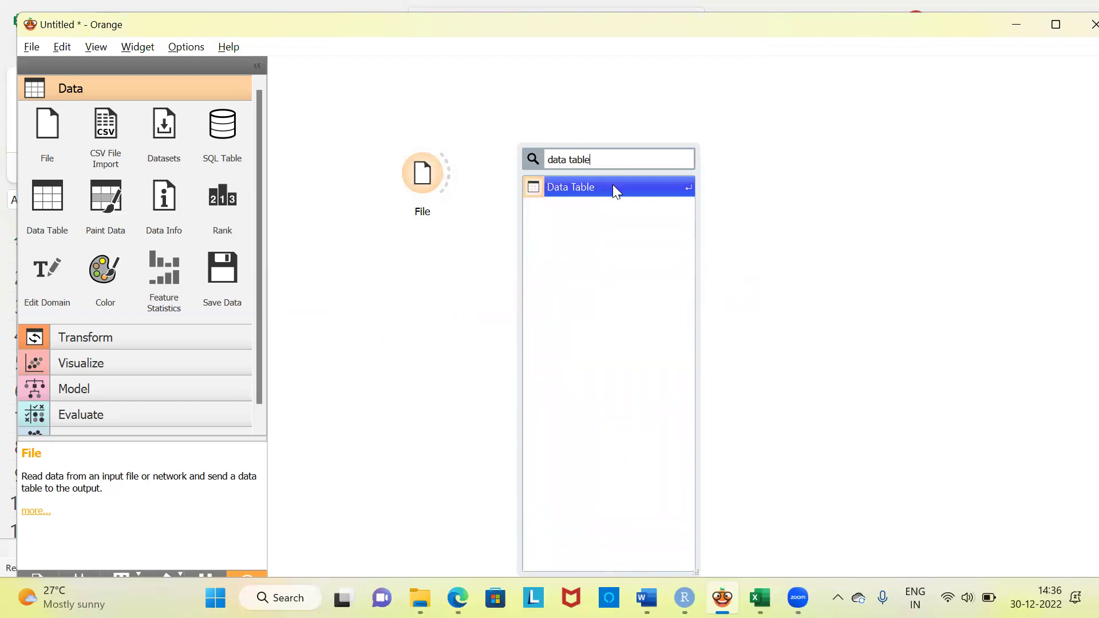
{"action": "left_click", "coordinate": [608, 187]}
{"action": "left_click_drag", "start_coordinate": [539, 143], "coordinate": [522, 102]}
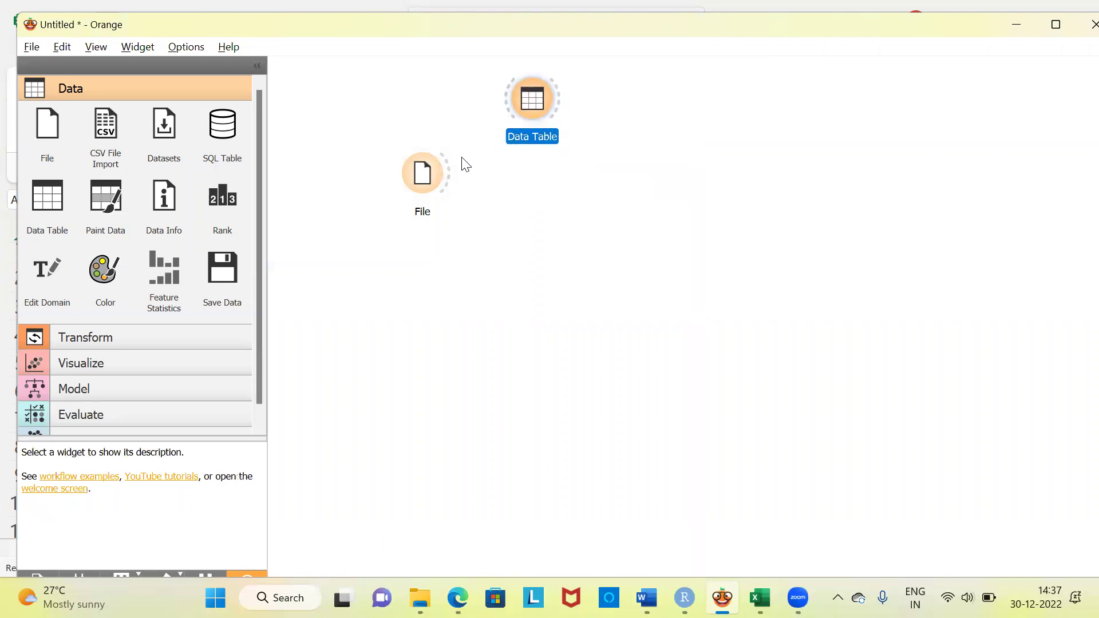
- Connect the File widget's output to the Data Table widget and space the two widgets apart diagonally
{"action": "left_click_drag", "start_coordinate": [446, 173], "coordinate": [513, 121]}
{"action": "left_click_drag", "start_coordinate": [425, 178], "coordinate": [359, 232]}
{"action": "left_click_drag", "start_coordinate": [533, 101], "coordinate": [484, 129]}
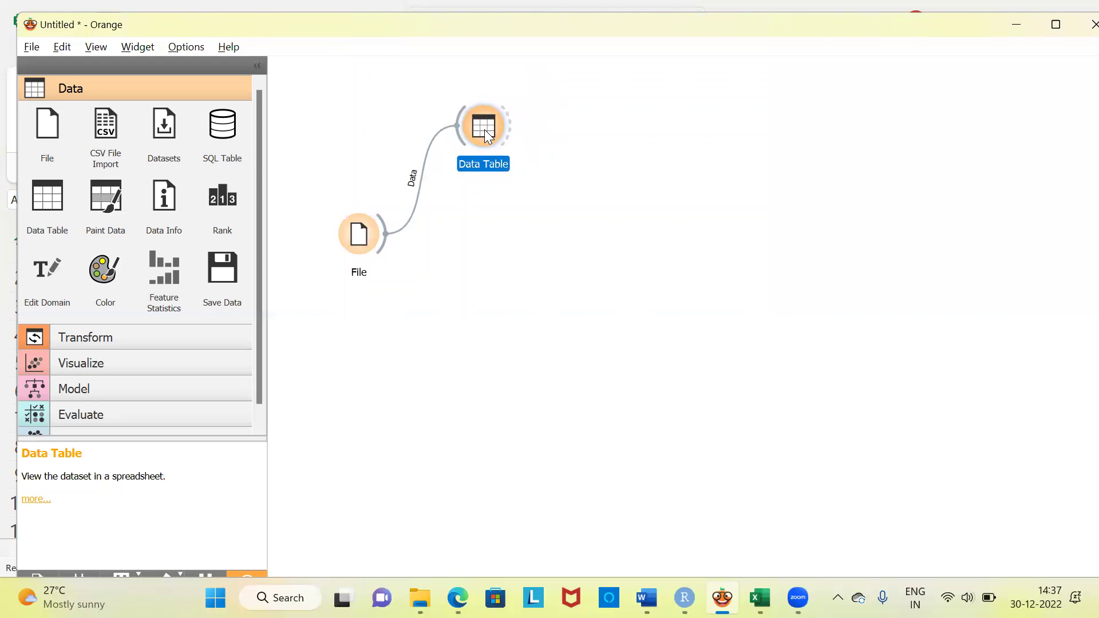
- View the iris records in the Data Table widget, briefly turning Visualize numeric values on and off, and close it
{"action": "double_click", "coordinate": [484, 130]}
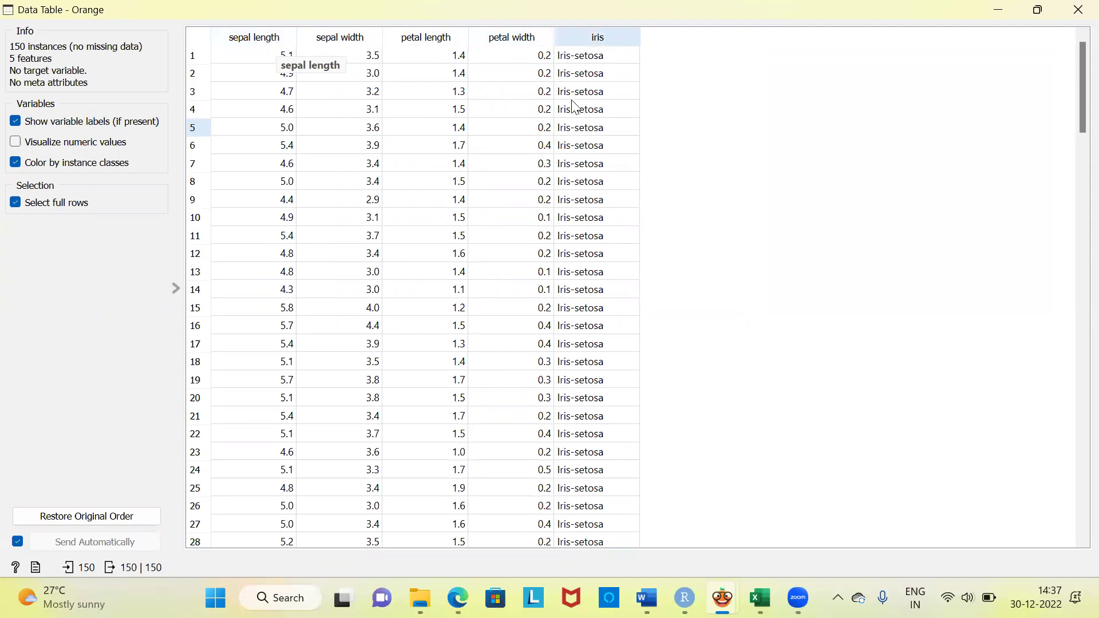
{"action": "left_click", "coordinate": [16, 143]}
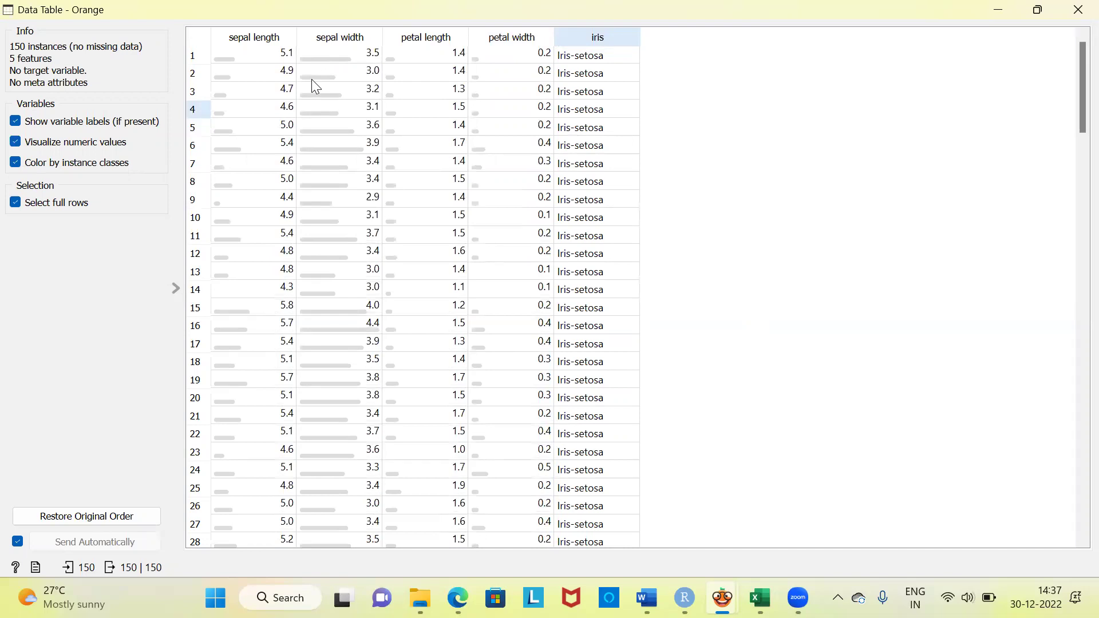
{"action": "left_click", "coordinate": [20, 147]}
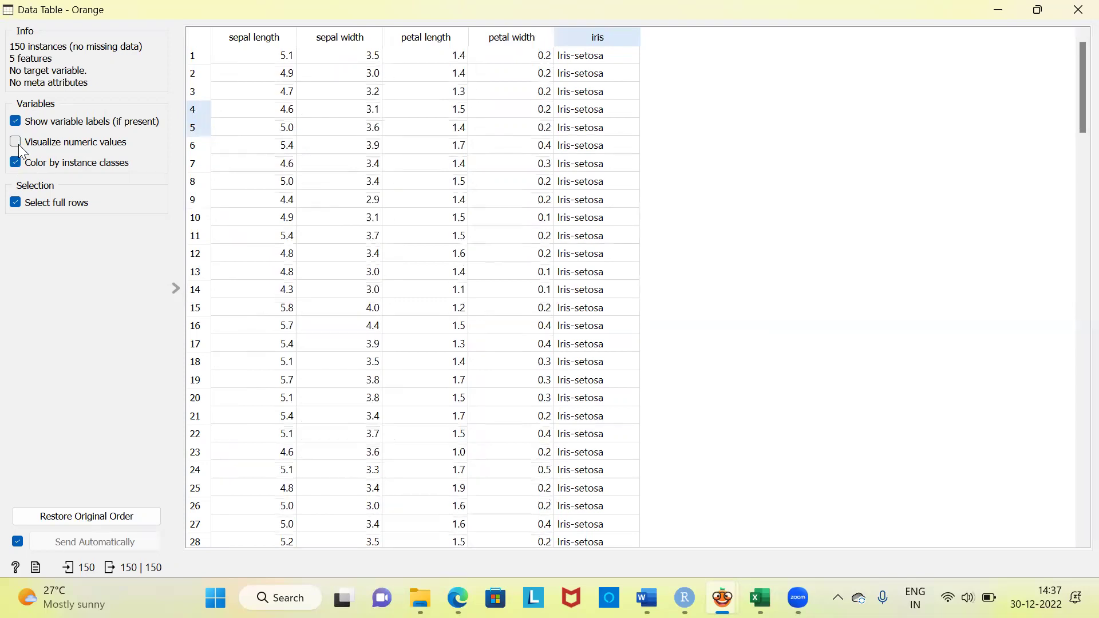
{"action": "left_click", "coordinate": [1076, 11]}
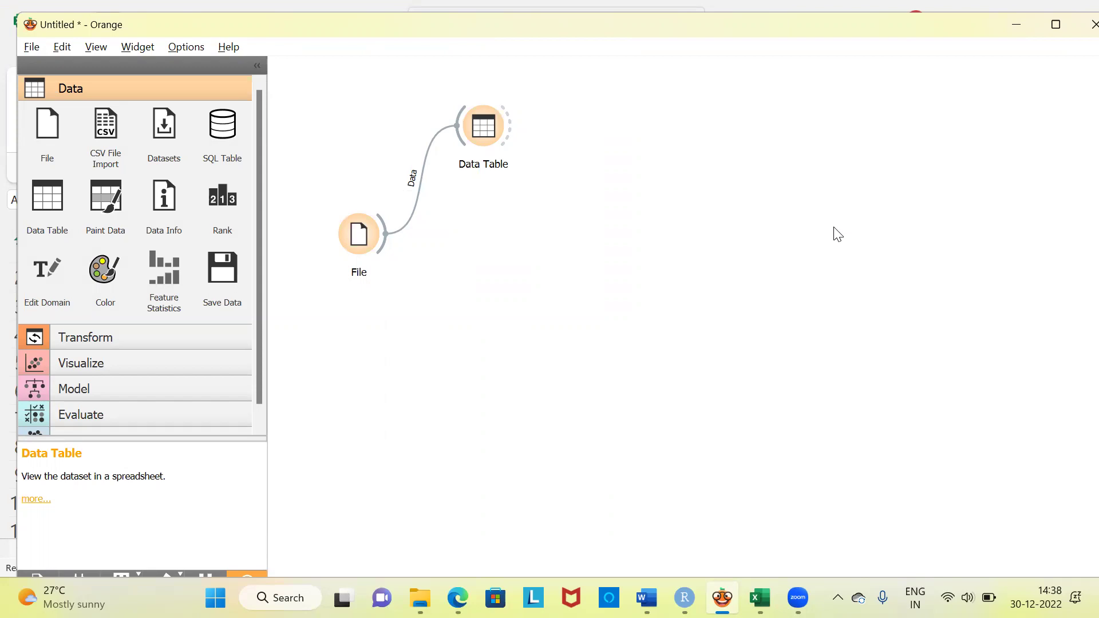
- Add a Correlations widget to the canvas below the Data Table widget and connect the File widget's output to it
{"action": "right_click", "coordinate": [493, 257]}
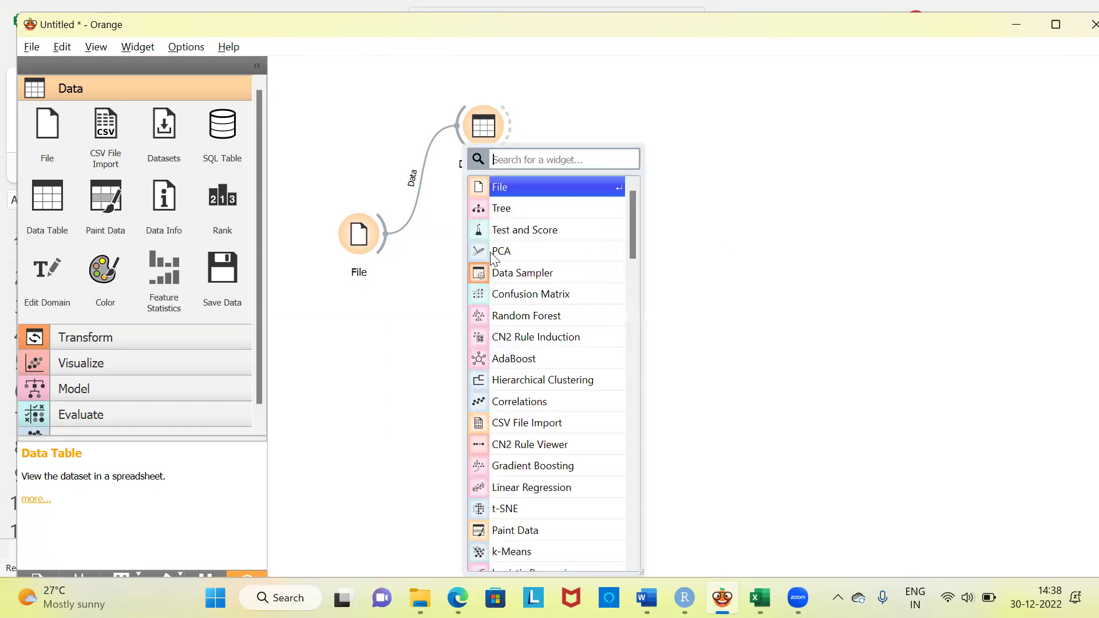
{"action": "type", "text": "corr"}
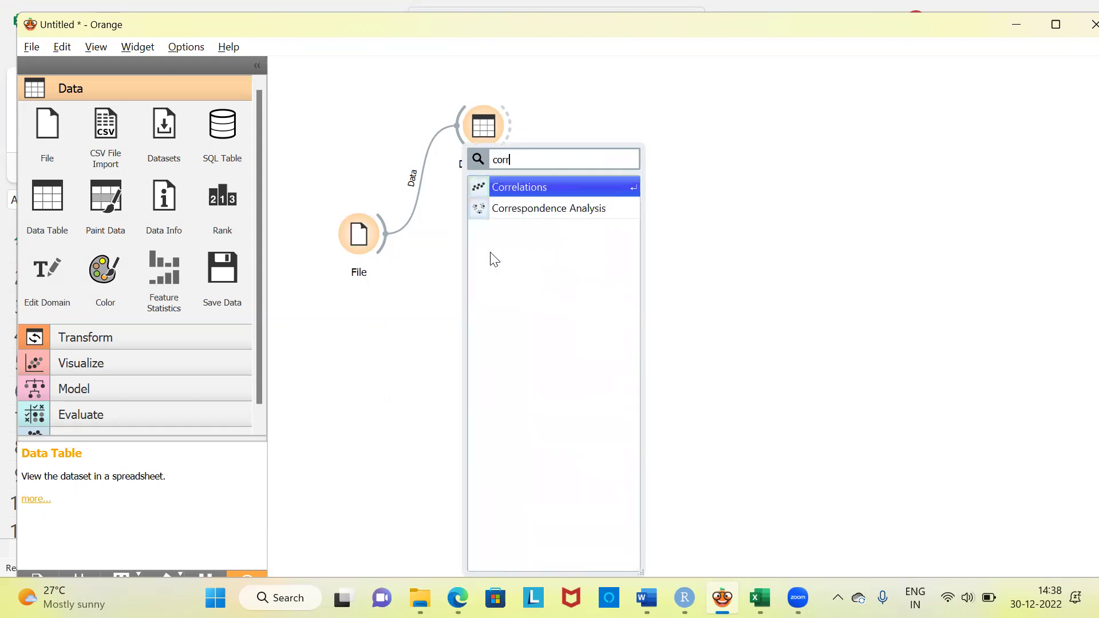
{"action": "left_click", "coordinate": [540, 189]}
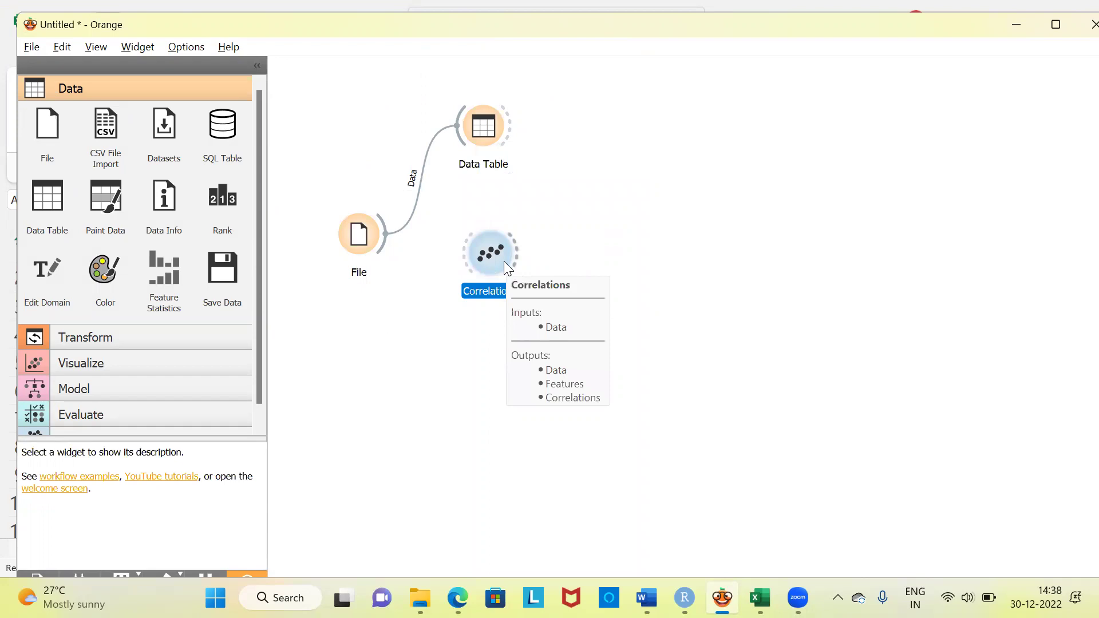
{"action": "left_click_drag", "start_coordinate": [387, 240], "coordinate": [473, 261]}
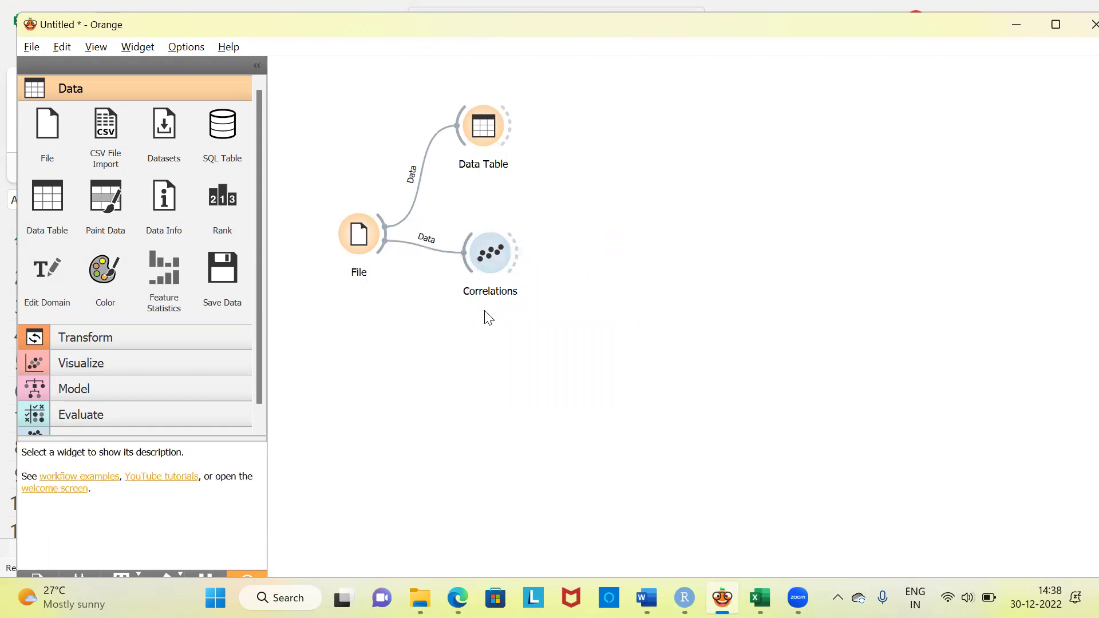
- Examine the Pearson correlations of the iris feature pairs in the Correlations widget, select the petal length and petal width pair, and close it
{"action": "double_click", "coordinate": [493, 255]}
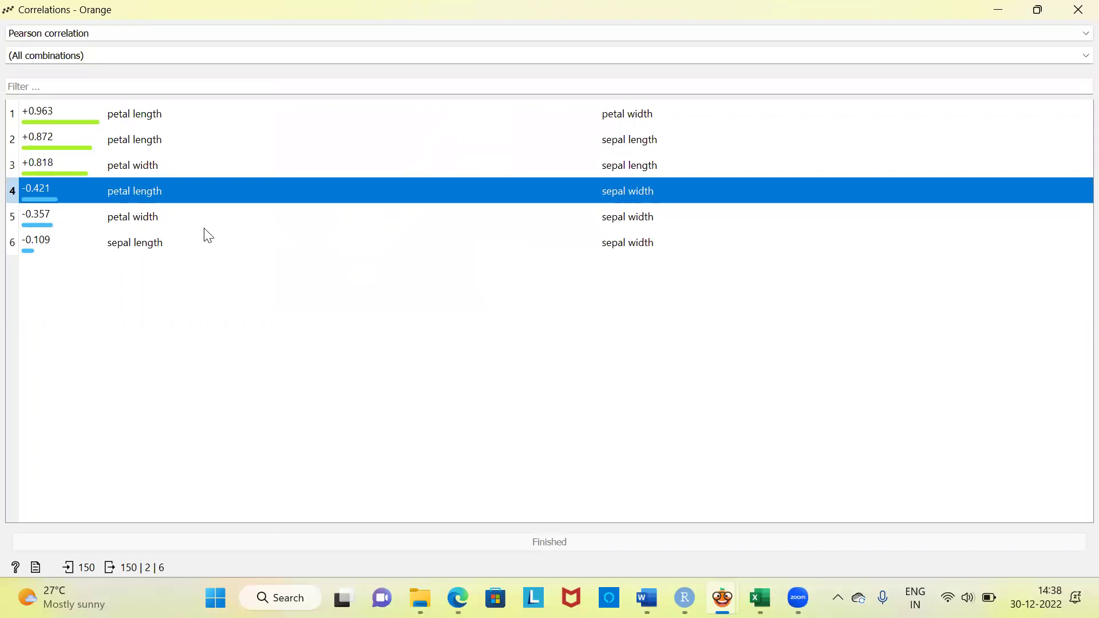
{"action": "left_click", "coordinate": [192, 118]}
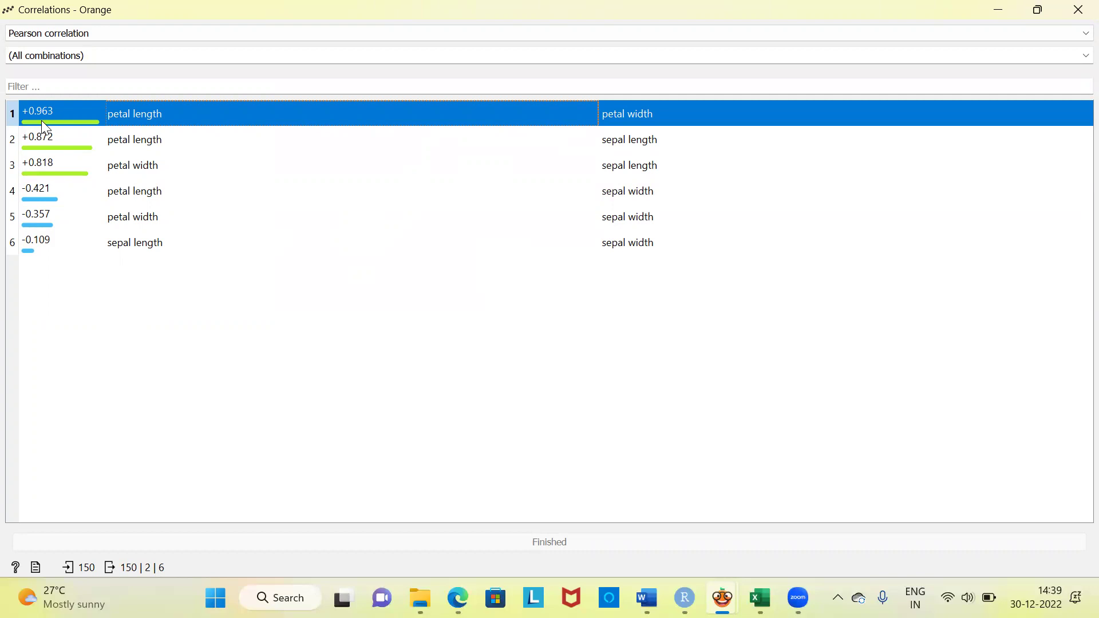
{"action": "left_click", "coordinate": [64, 148]}
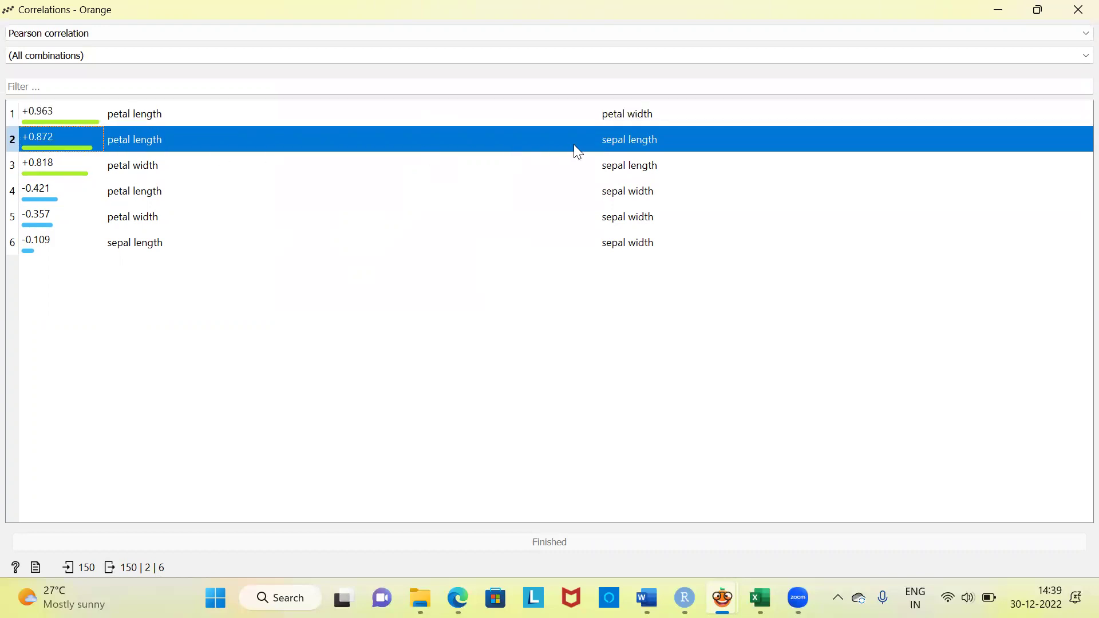
{"action": "left_click", "coordinate": [52, 162]}
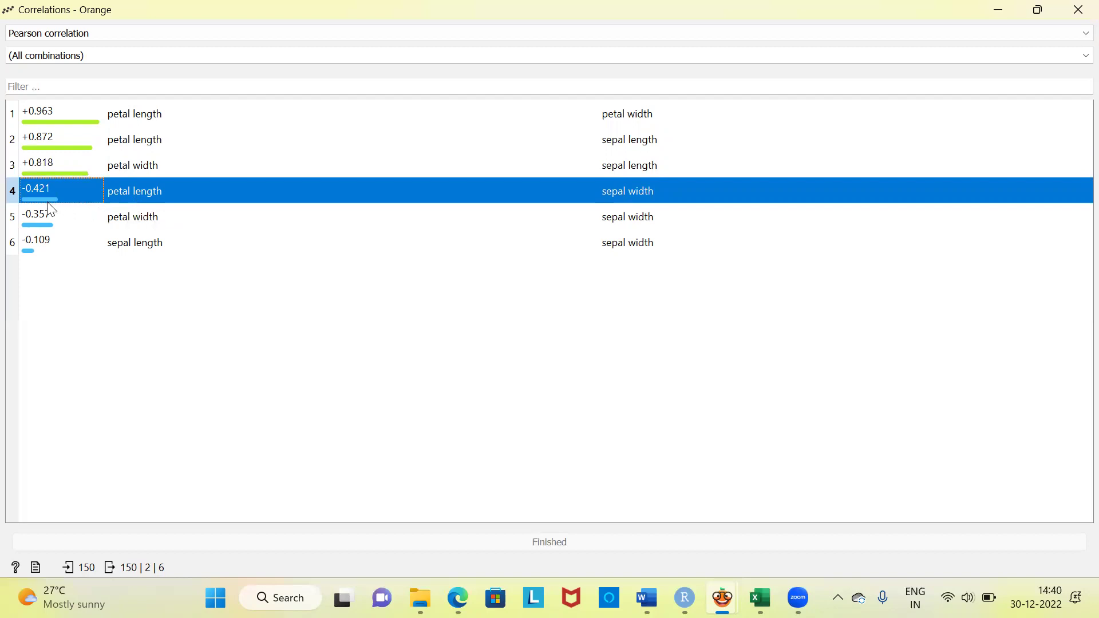
{"action": "left_click", "coordinate": [83, 218]}
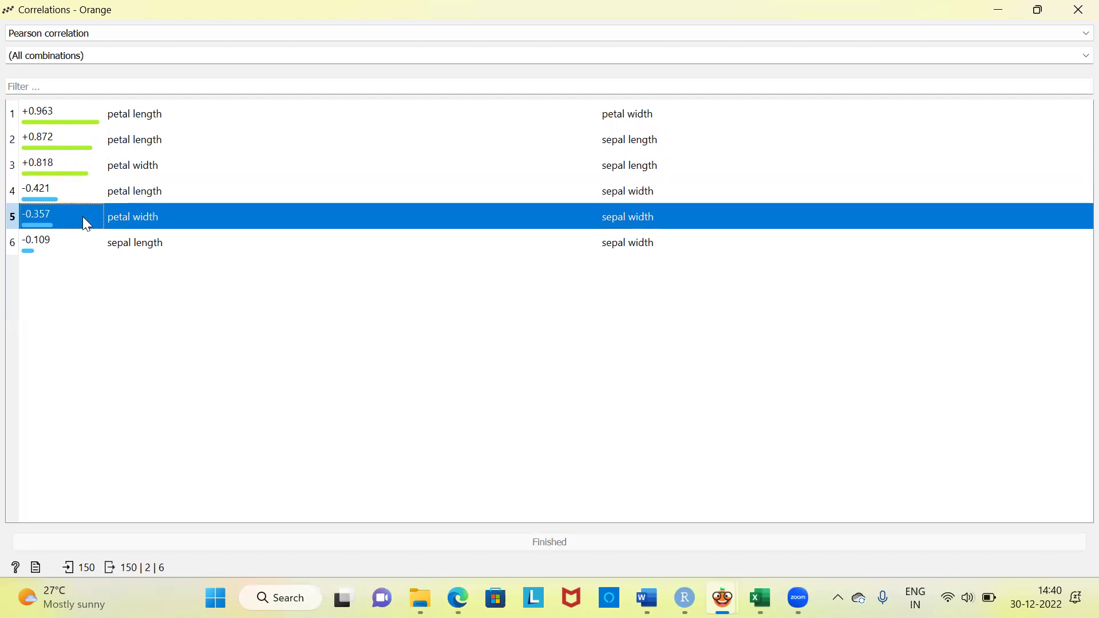
{"action": "left_click", "coordinate": [65, 243]}
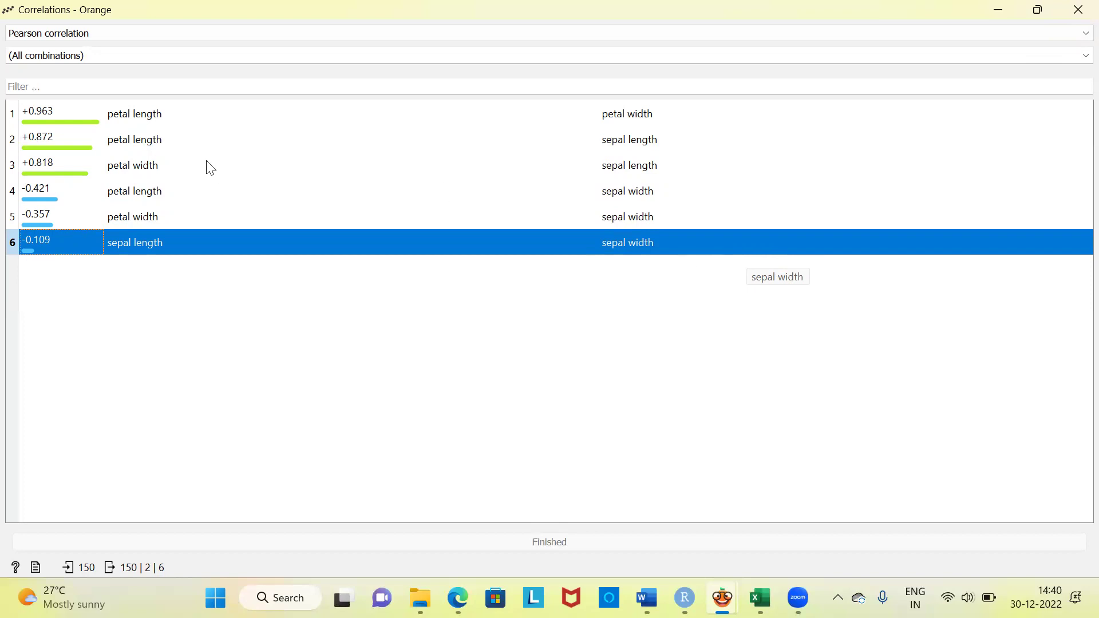
{"action": "left_click", "coordinate": [206, 118]}
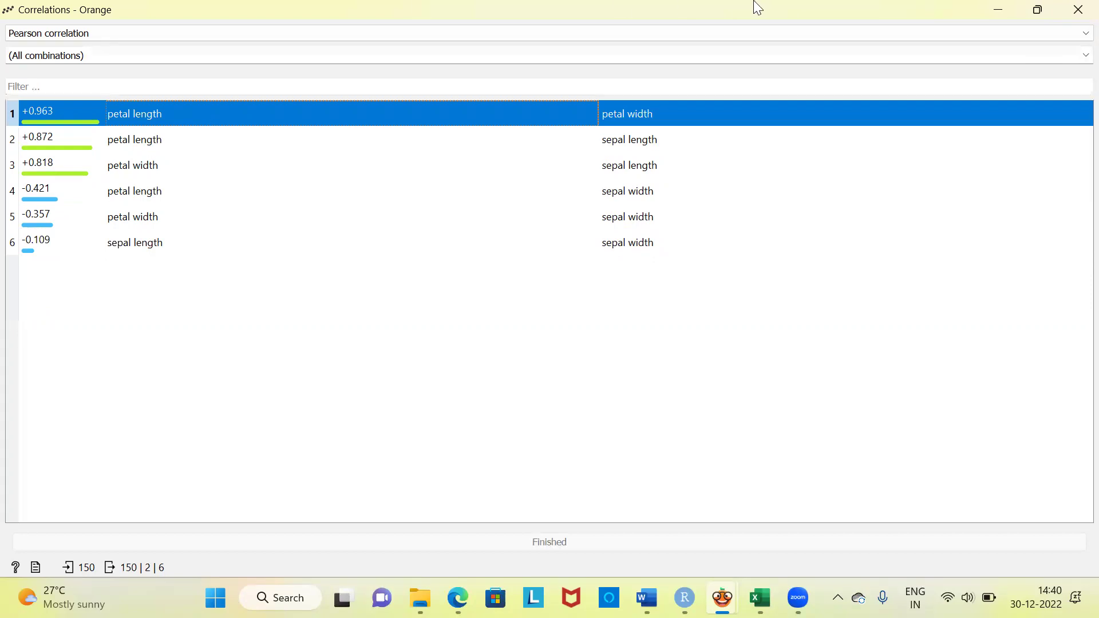
{"action": "left_click", "coordinate": [1076, 9]}
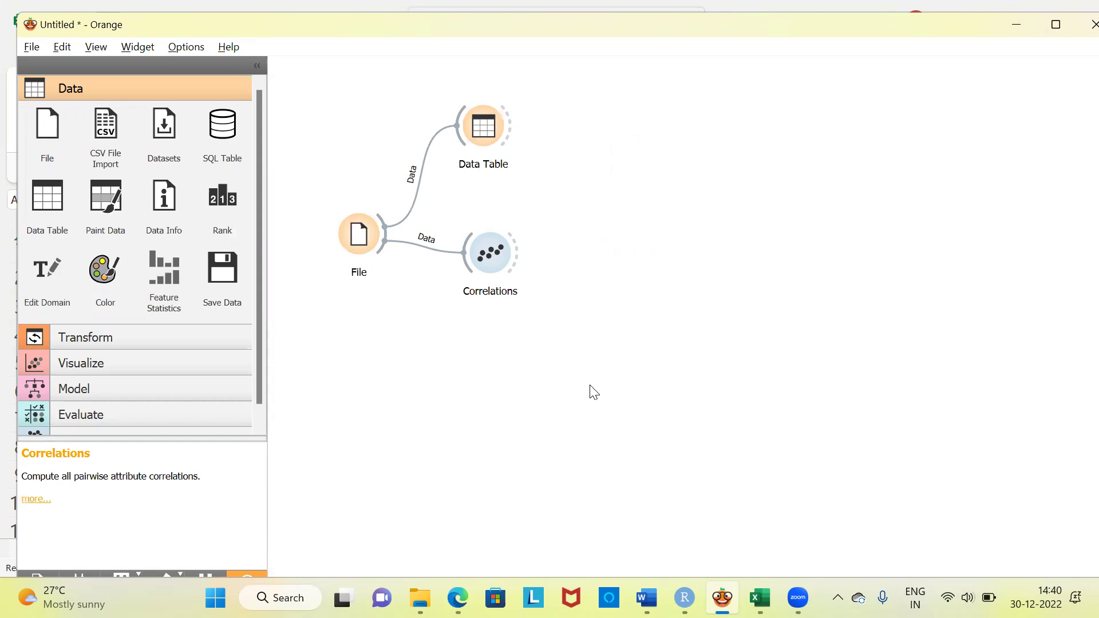
- Add a PCA widget below the Correlations widget and connect the File widget's output to it
{"action": "right_click", "coordinate": [489, 358]}
{"action": "type", "text": "pca"}
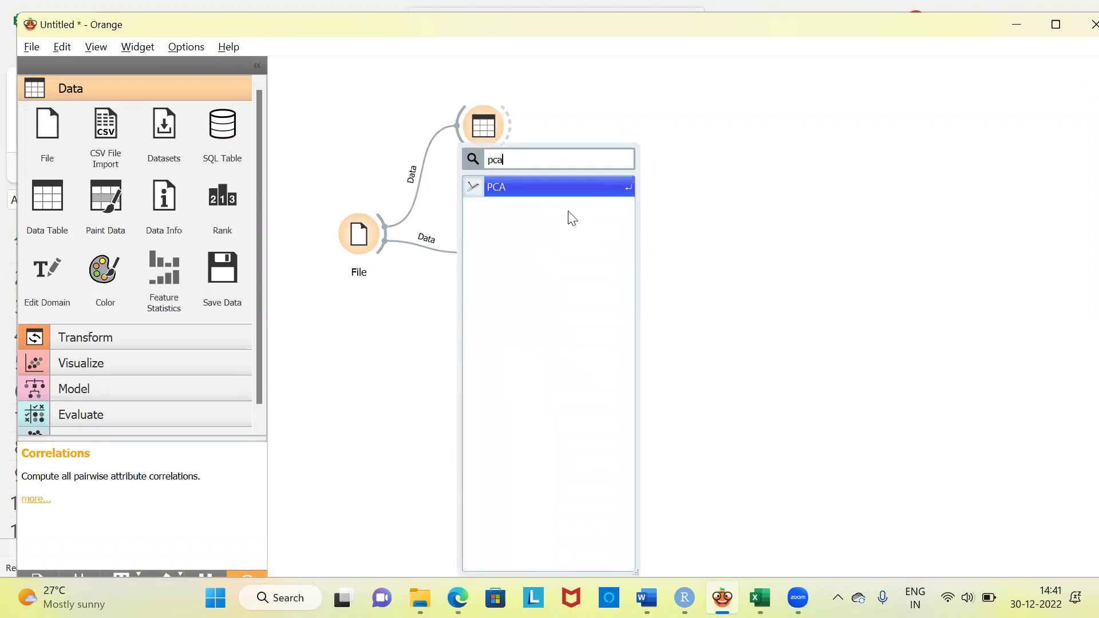
{"action": "left_click", "coordinate": [547, 188]}
{"action": "left_click", "coordinate": [543, 187]}
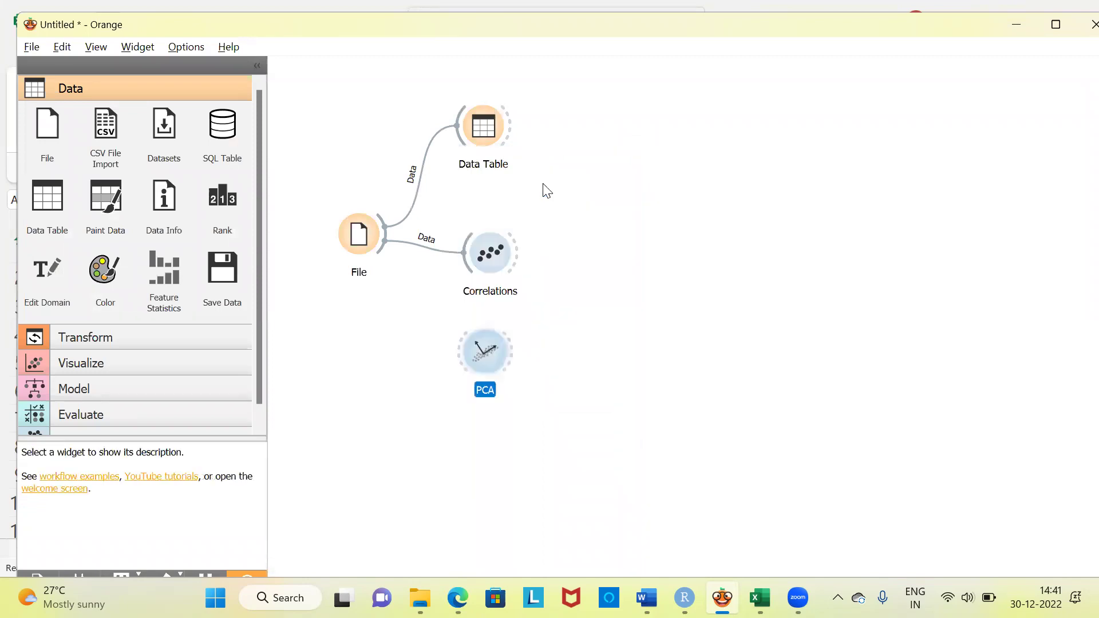
{"action": "left_click_drag", "start_coordinate": [382, 244], "coordinate": [502, 355]}
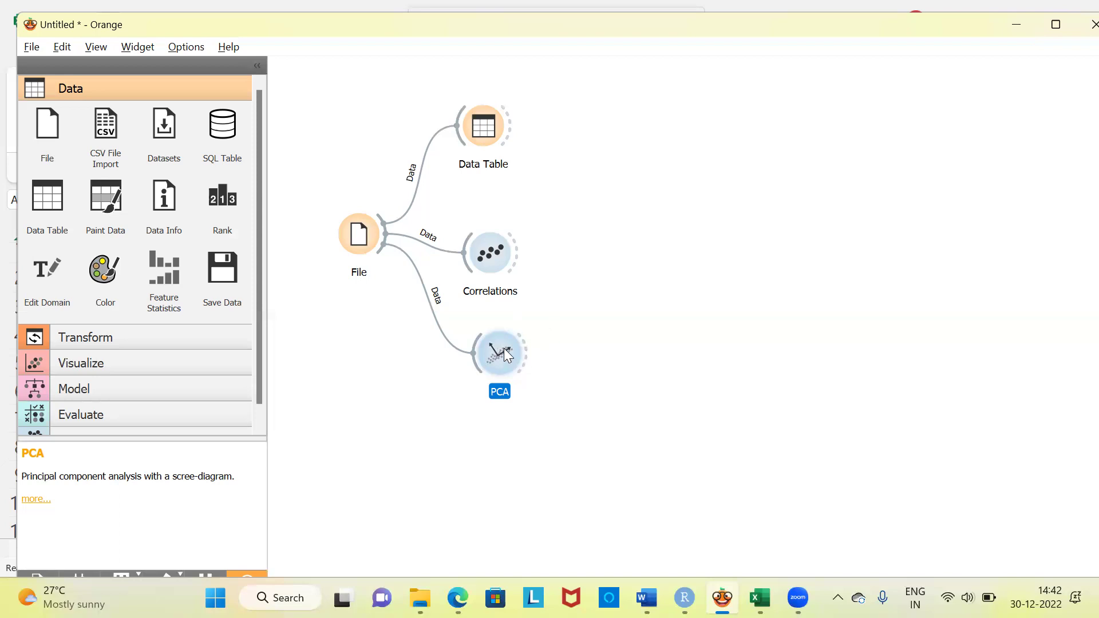
- Open the PCA widget and compare the explained variance for 1, 2, 3 and 4 components
{"action": "mouse_move", "coordinate": [504, 348]}
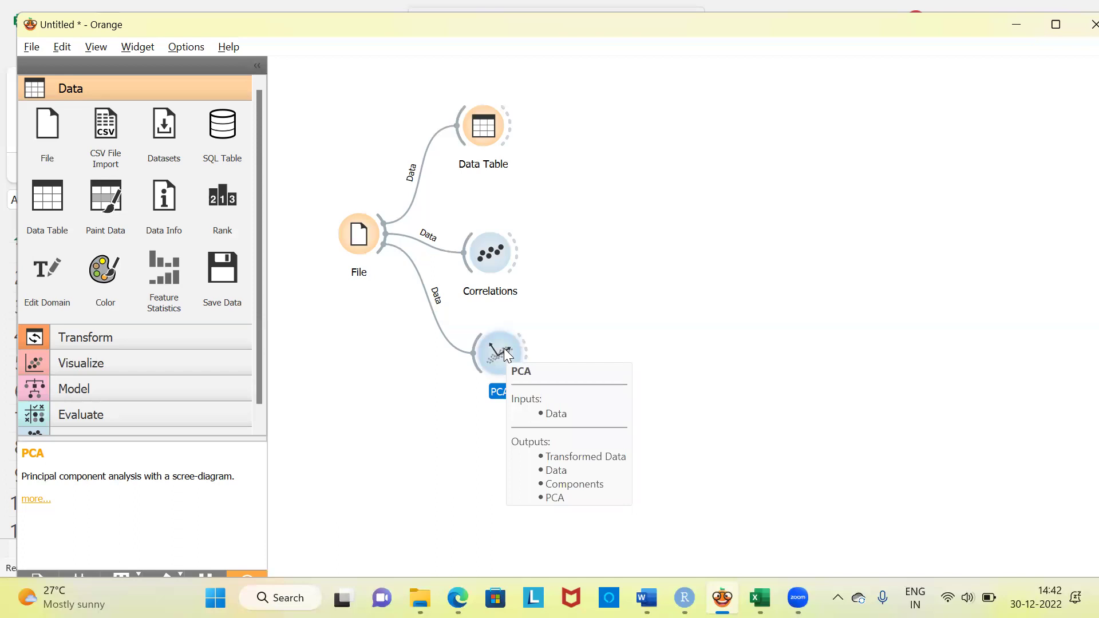
{"action": "double_click", "coordinate": [505, 348]}
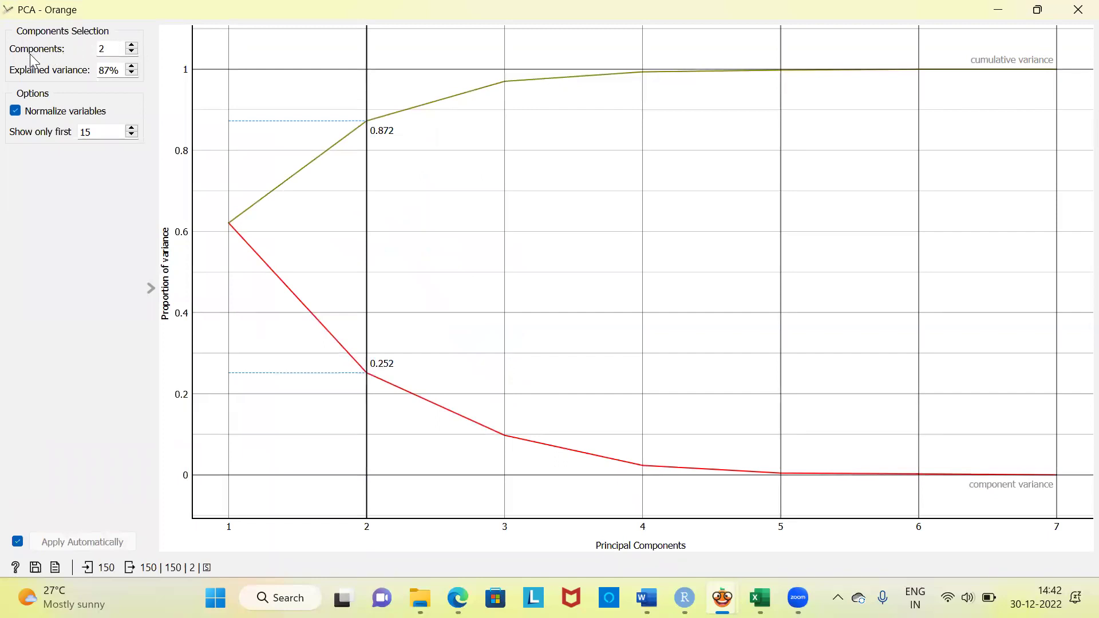
{"action": "left_click", "coordinate": [132, 53]}
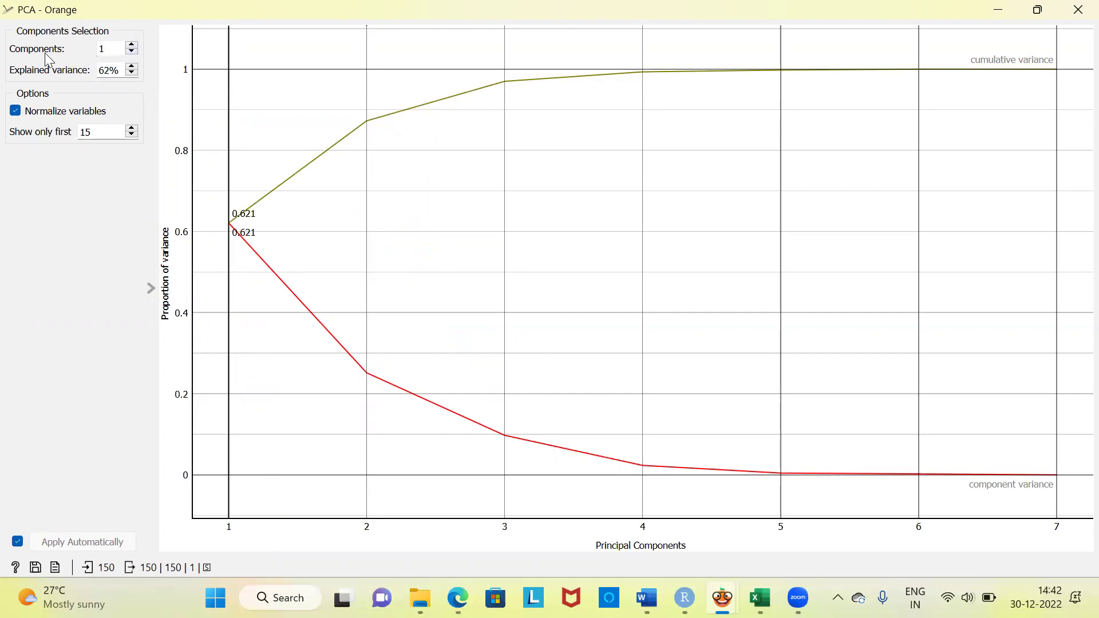
{"action": "left_click", "coordinate": [118, 50]}
{"action": "left_click", "coordinate": [132, 45]}
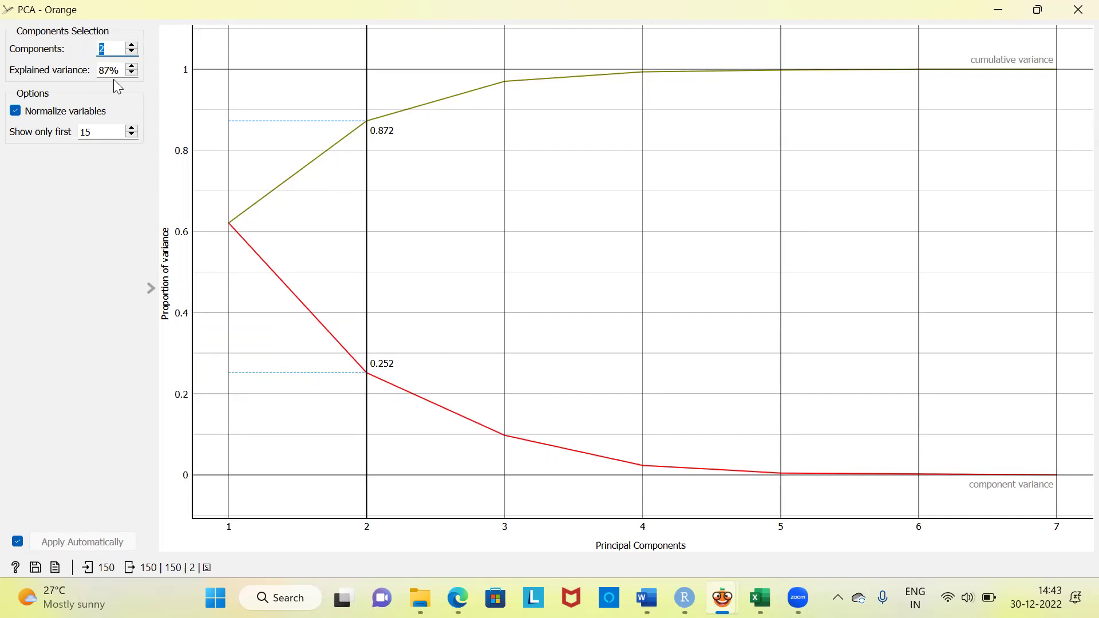
{"action": "left_click", "coordinate": [133, 46]}
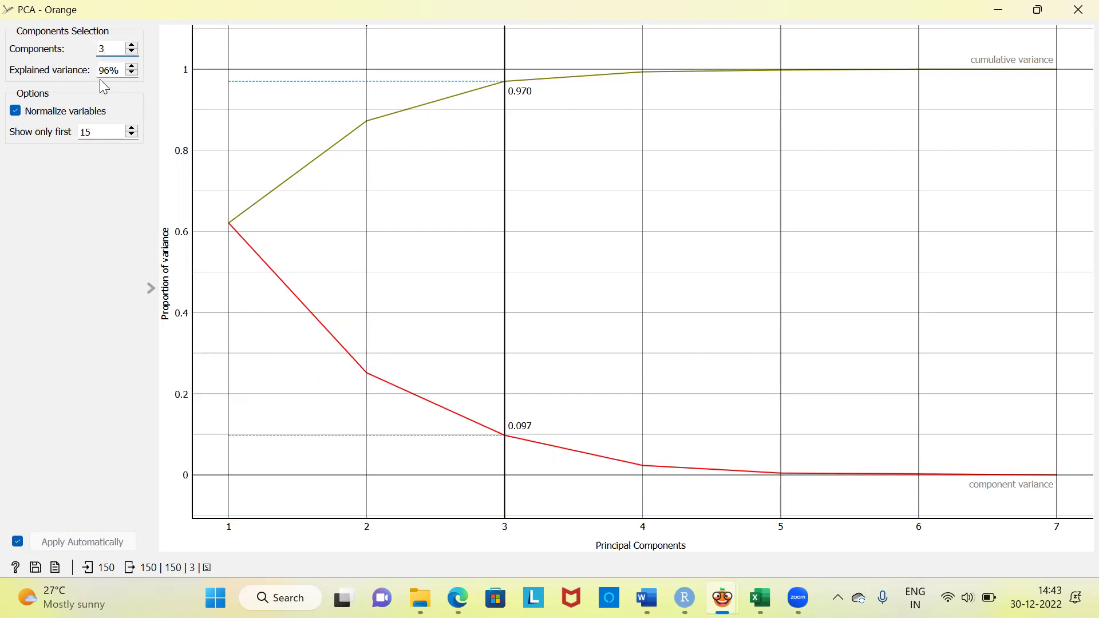
{"action": "left_click", "coordinate": [132, 45]}
{"action": "double_click", "coordinate": [121, 55]}
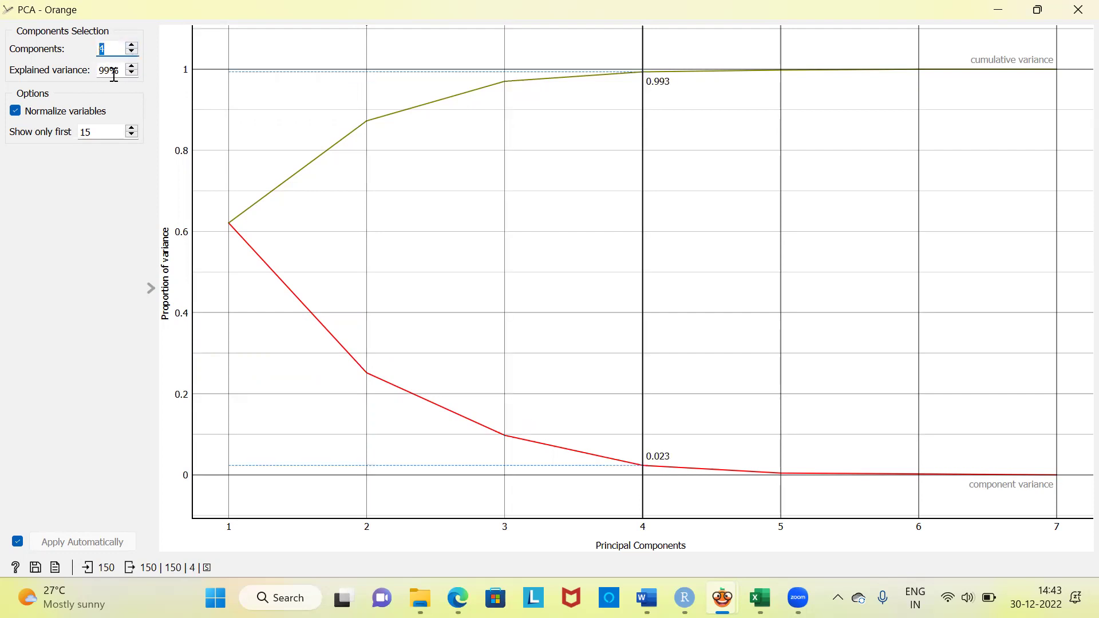
- Set the number of PCA components to 2 and close the PCA widget
{"action": "left_click", "coordinate": [132, 51]}
{"action": "left_click", "coordinate": [131, 51]}
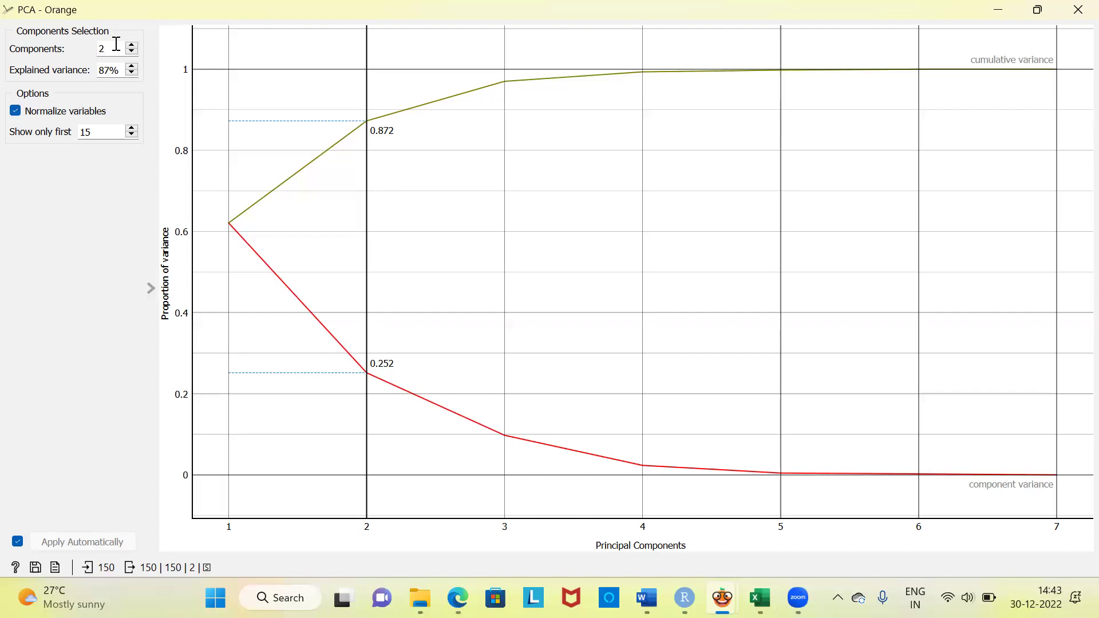
{"action": "left_click", "coordinate": [116, 46]}
{"action": "left_click", "coordinate": [1076, 12]}
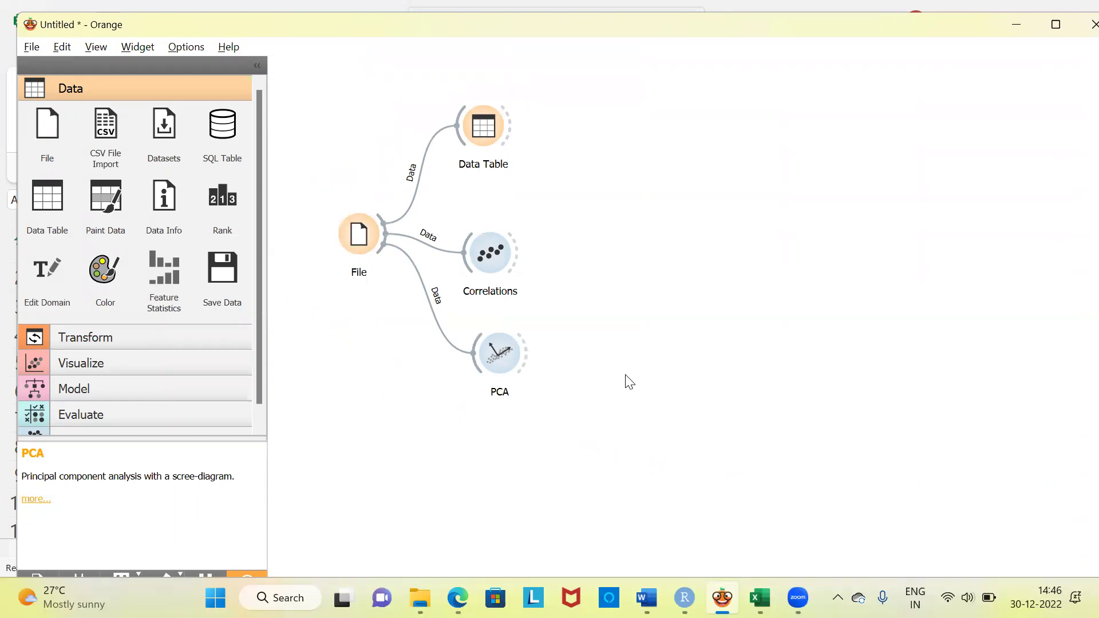
- Shift the Correlations widget slightly up and to the right on the canvas, and select the PCA widget
{"action": "left_click", "coordinate": [497, 256]}
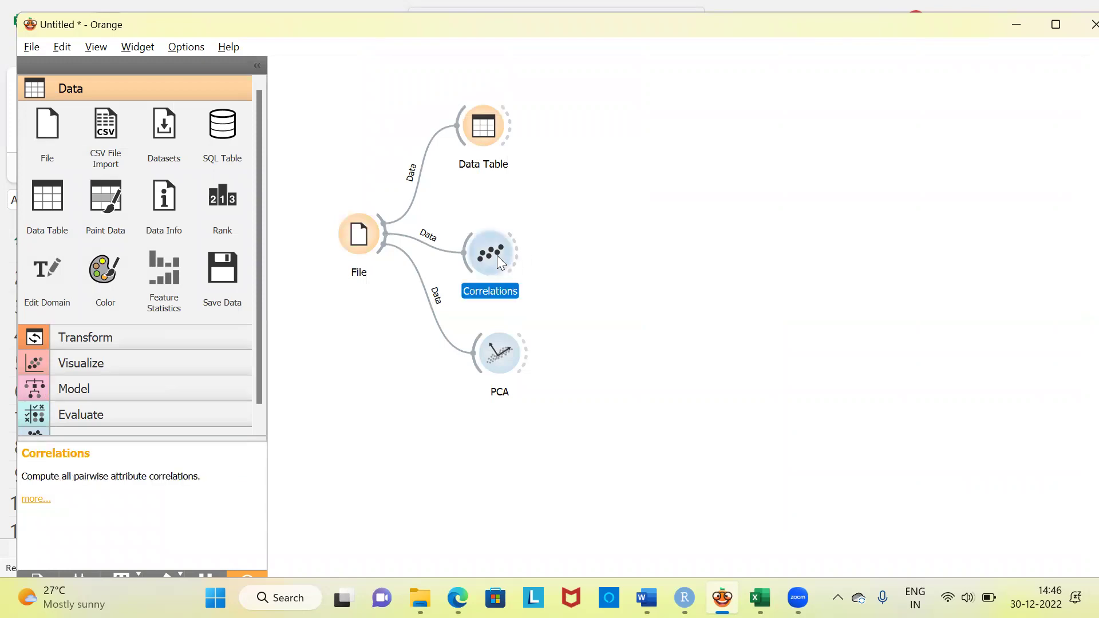
{"action": "left_click_drag", "start_coordinate": [498, 261], "coordinate": [503, 255]}
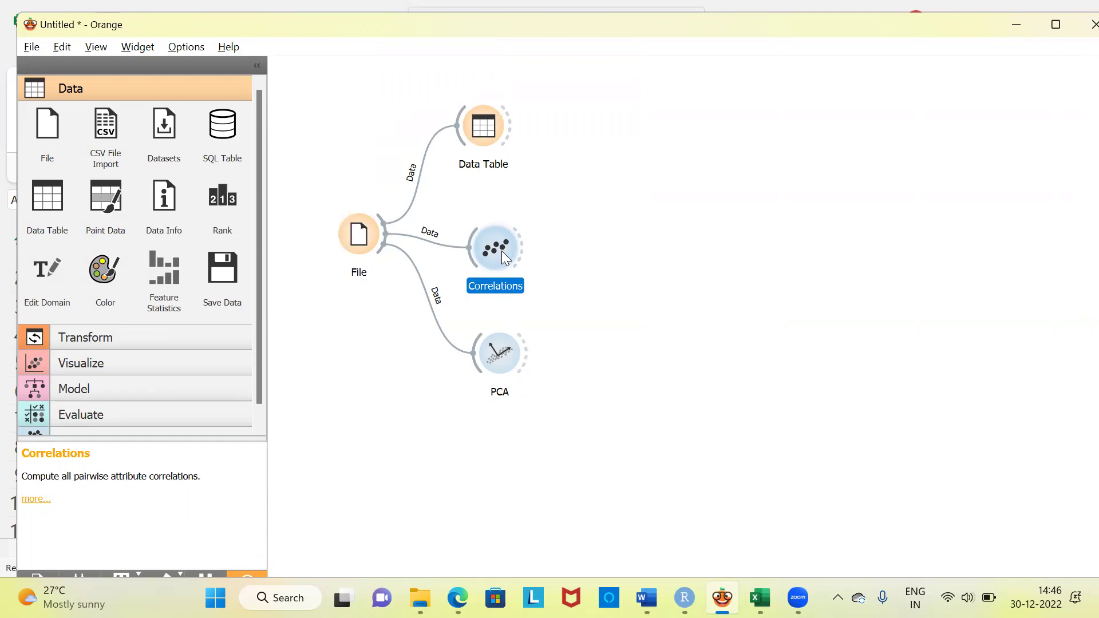
{"action": "left_click", "coordinate": [501, 355]}
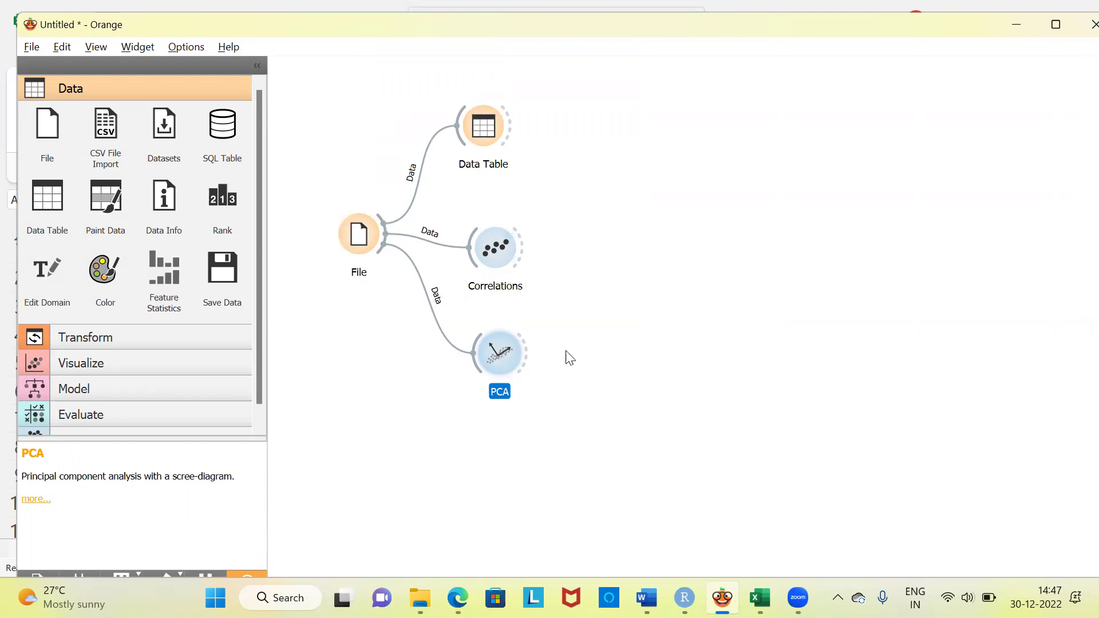
- Add a second Data Table widget to the right of the PCA widget and connect the PCA output to it
{"action": "right_click", "coordinate": [612, 350]}
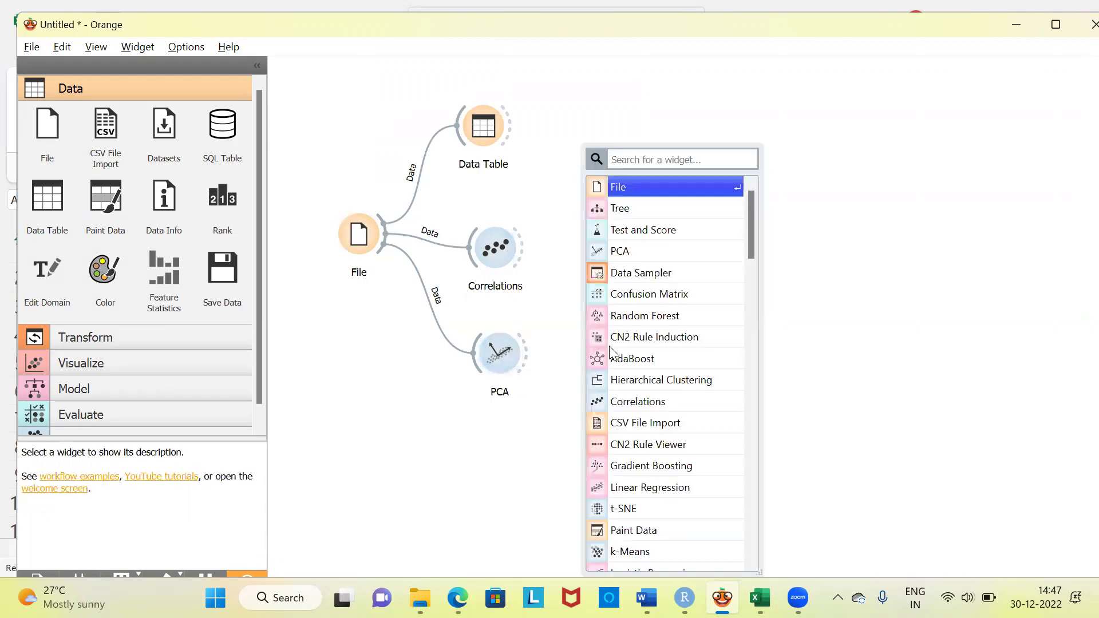
{"action": "type", "text": "data"}
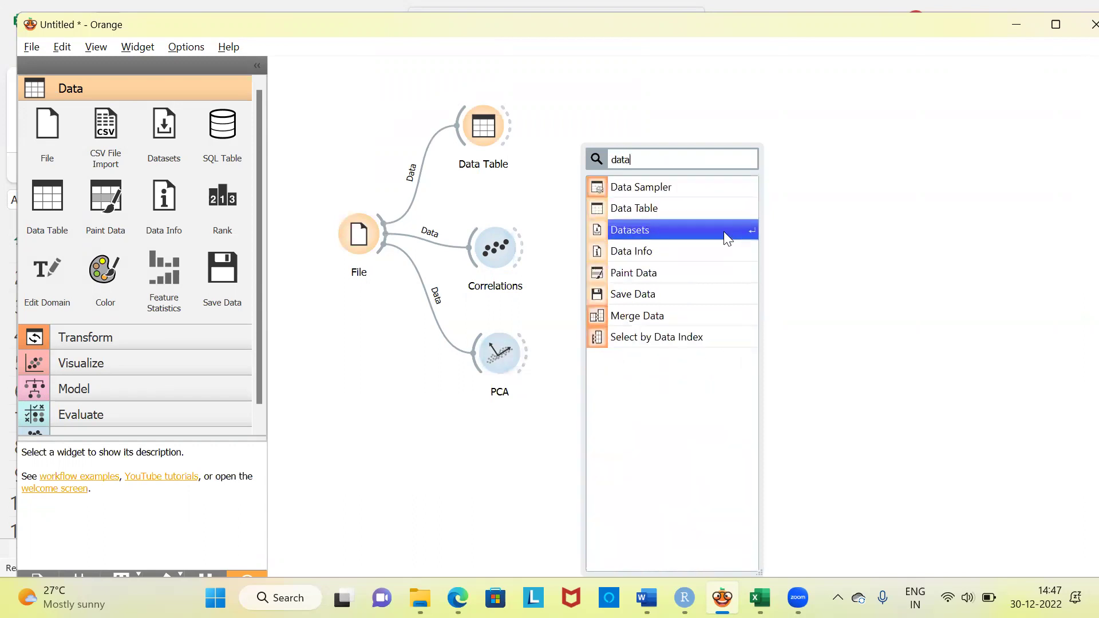
{"action": "left_click", "coordinate": [705, 213]}
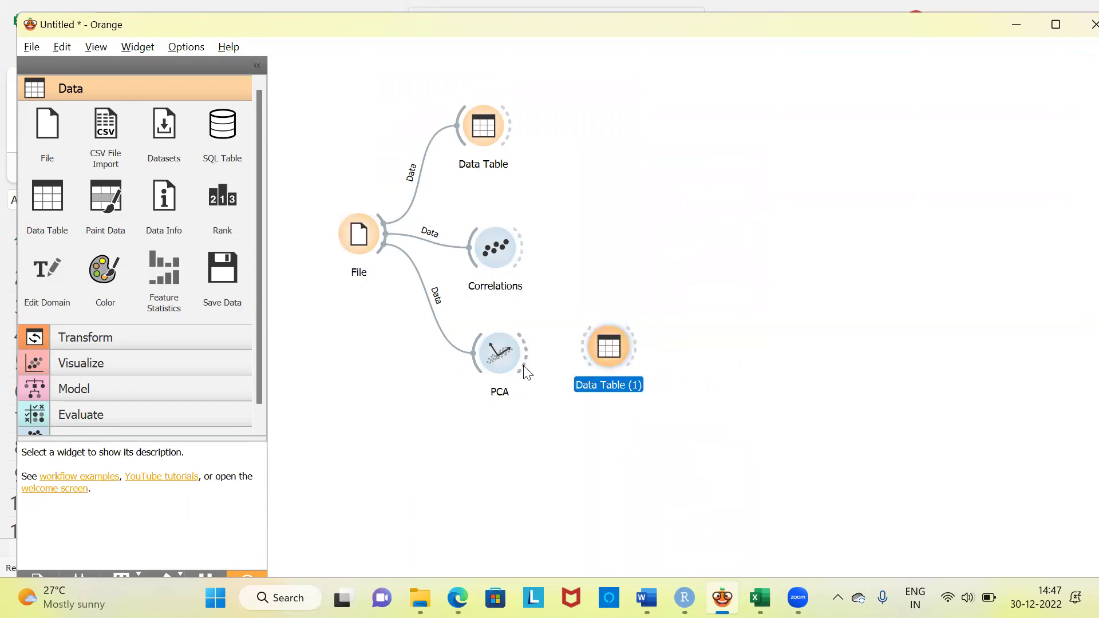
{"action": "left_click_drag", "start_coordinate": [524, 367], "coordinate": [597, 352]}
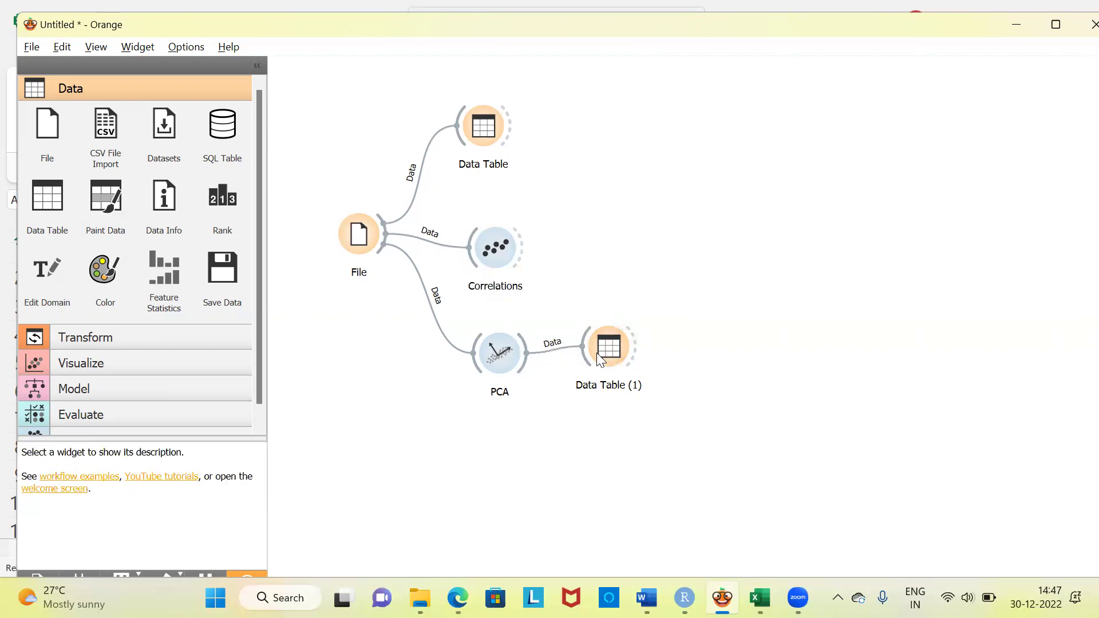
- View the PCA results in the second Data Table widget, sort the rows by PC1 in ascending order, and close it
{"action": "double_click", "coordinate": [614, 352]}
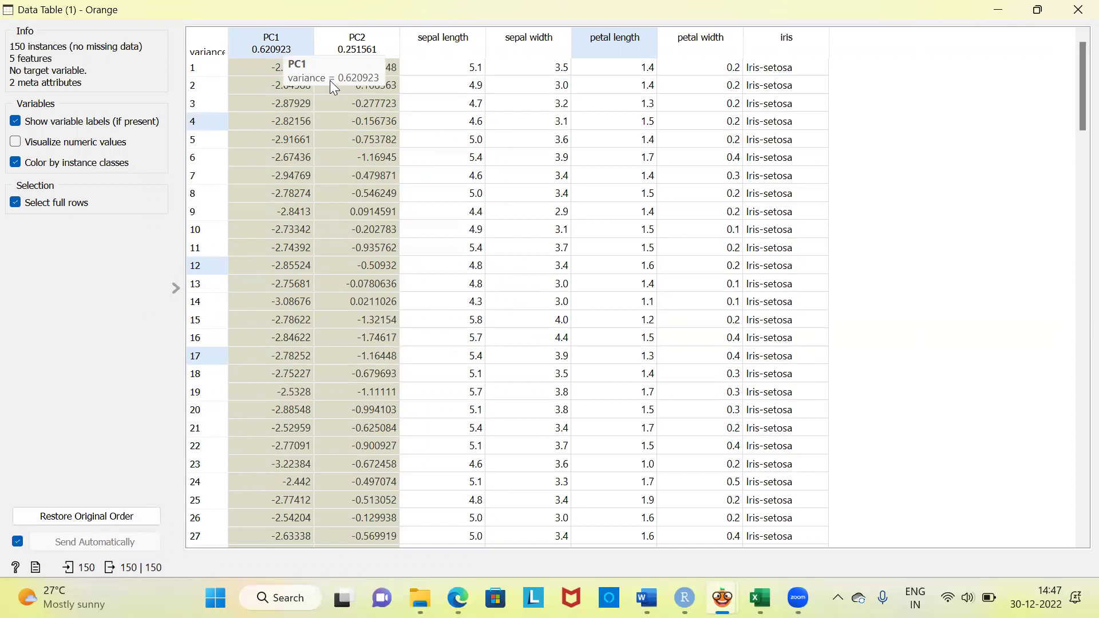
{"action": "left_click", "coordinate": [281, 42]}
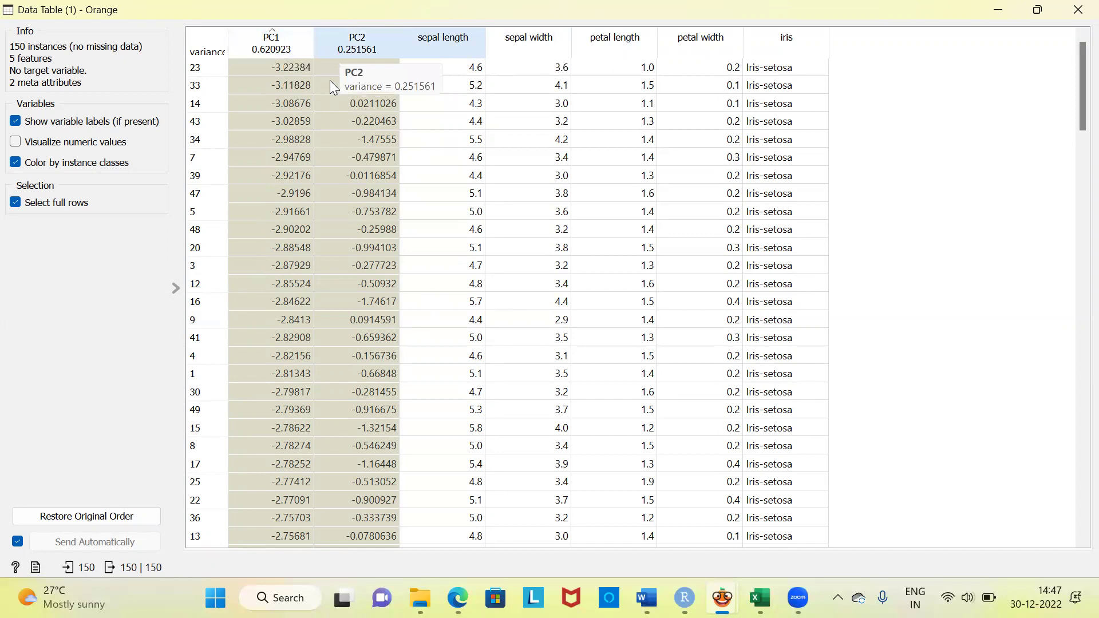
{"action": "left_click", "coordinate": [1066, 10]}
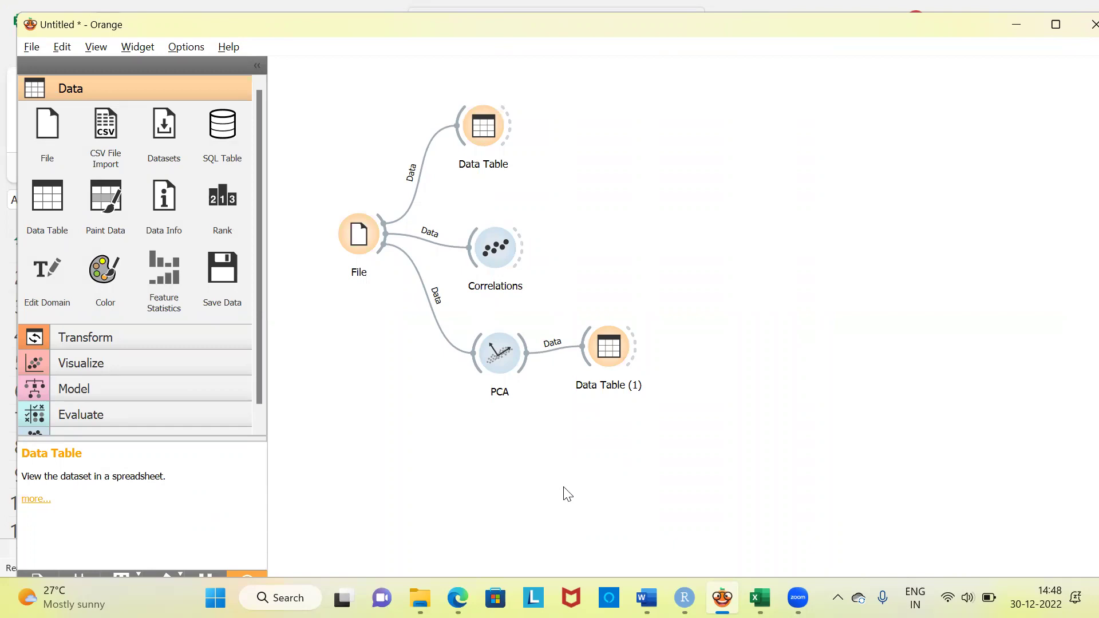
- Add a Box Plot widget below Data Table (1) and connect the PCA output to it
{"action": "right_click", "coordinate": [509, 453]}
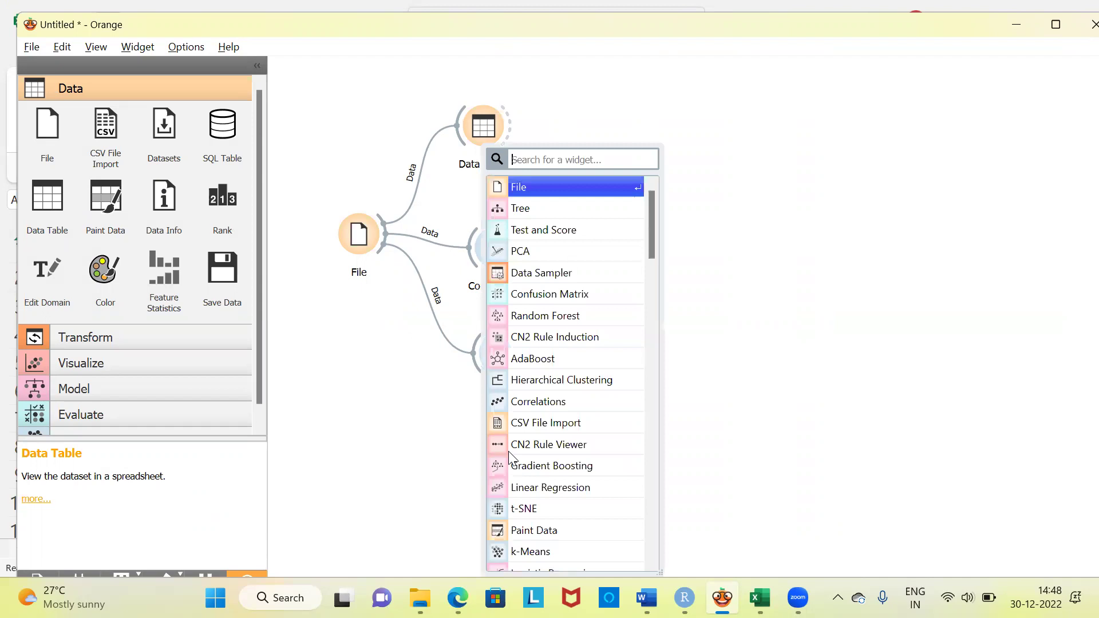
{"action": "type", "text": "b"}
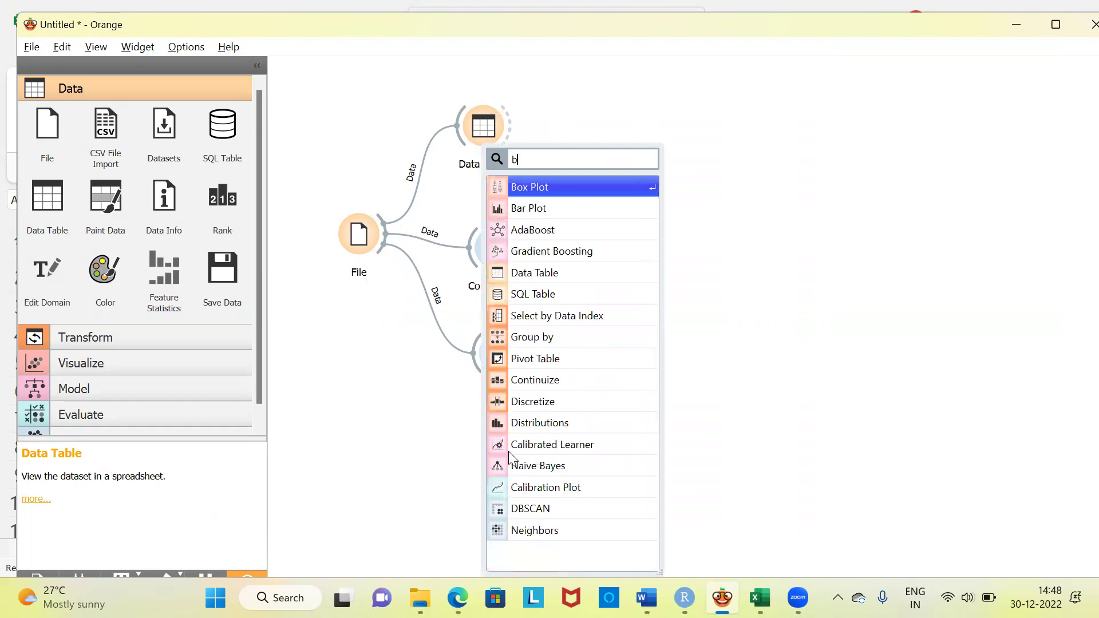
{"action": "type", "text": "ox"}
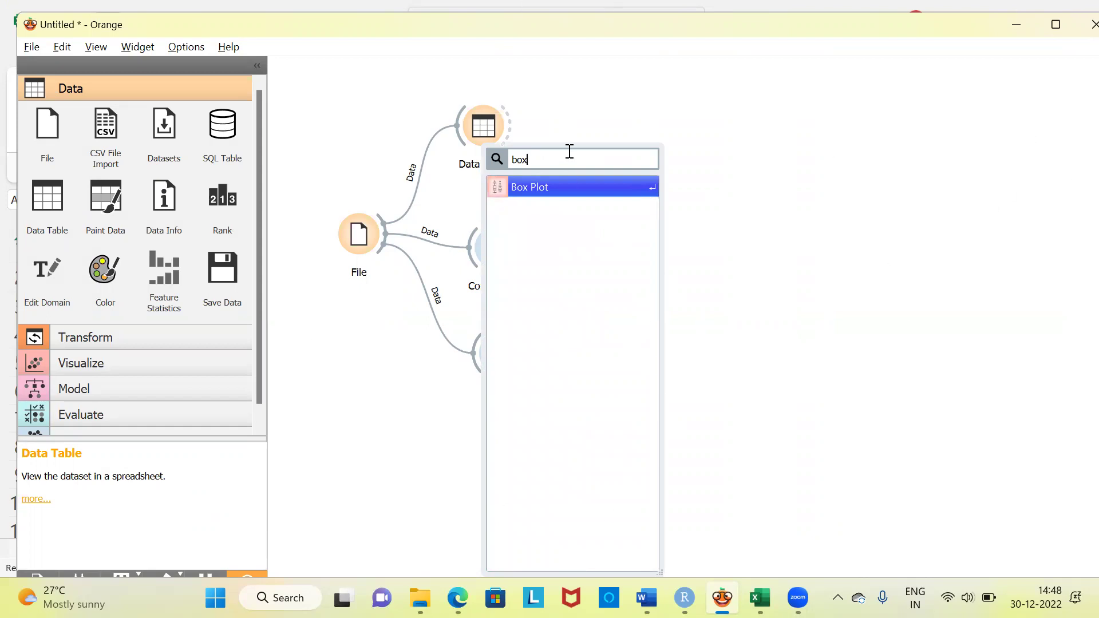
{"action": "left_click", "coordinate": [541, 188]}
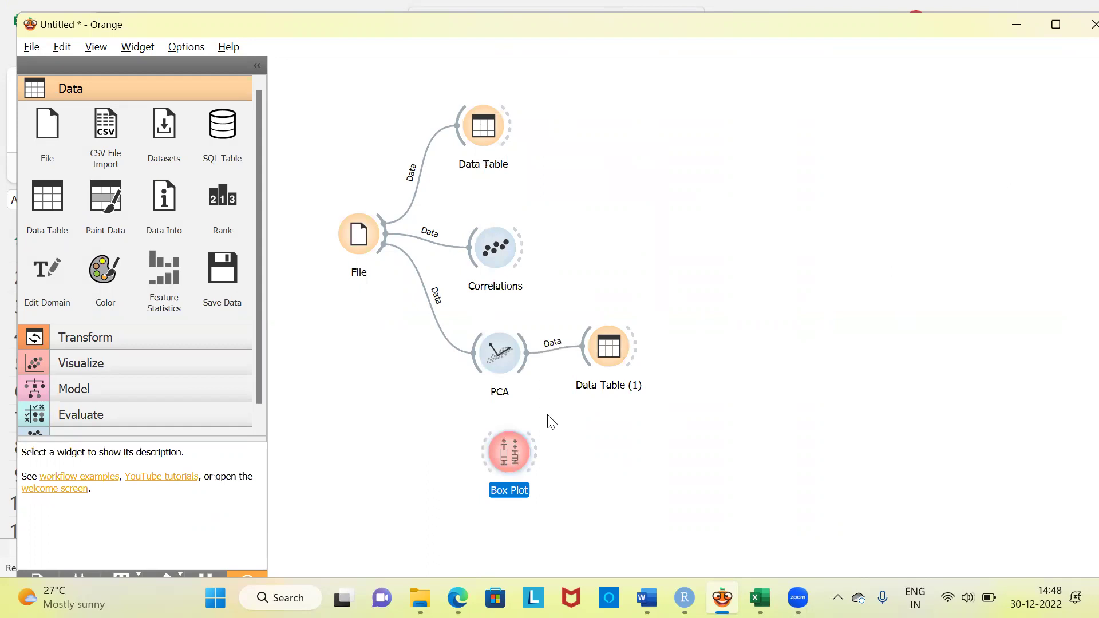
{"action": "left_click_drag", "start_coordinate": [523, 357], "coordinate": [622, 435]}
- Examine the PC1 and PC2 box plots by iris subgroup, select the Iris-versicolor box for PC2, and close the Box Plot widget
{"action": "double_click", "coordinate": [622, 435]}
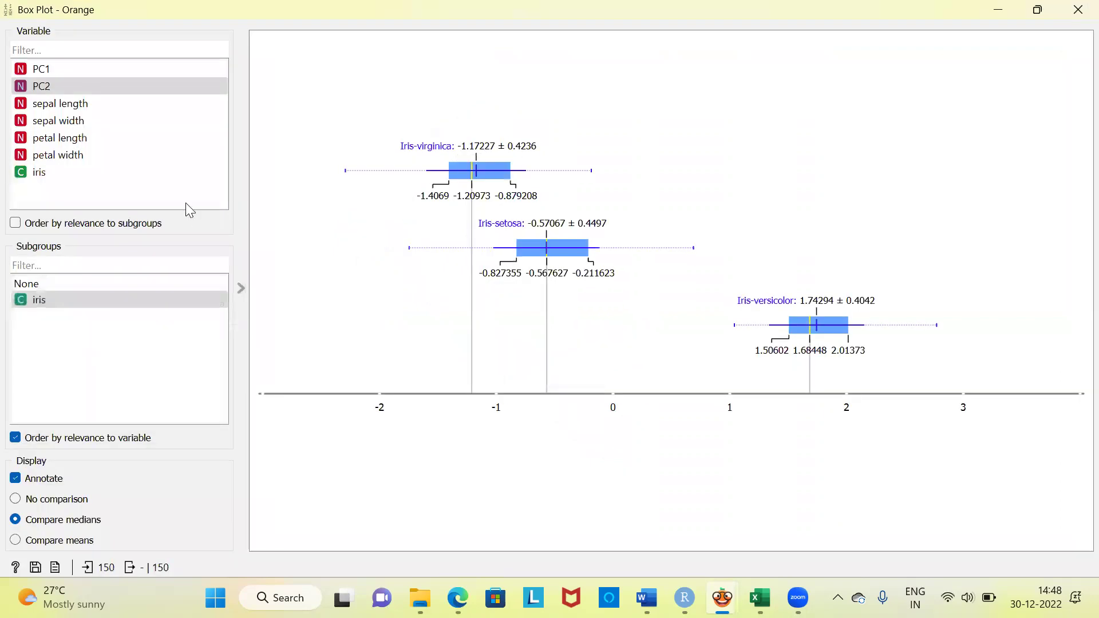
{"action": "left_click", "coordinate": [63, 75]}
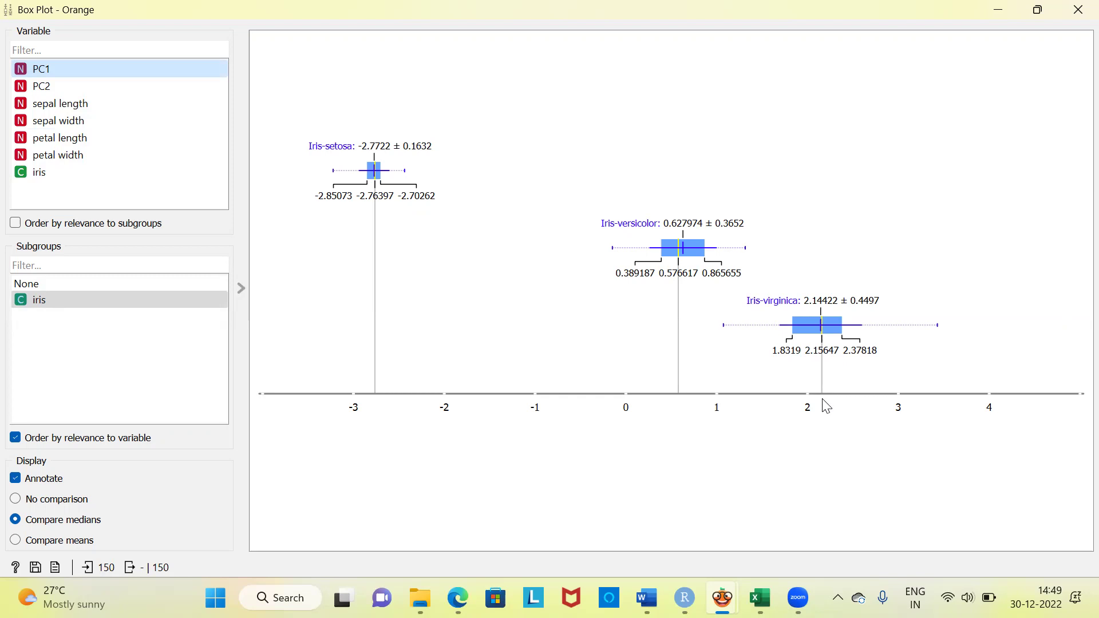
{"action": "left_click", "coordinate": [74, 87]}
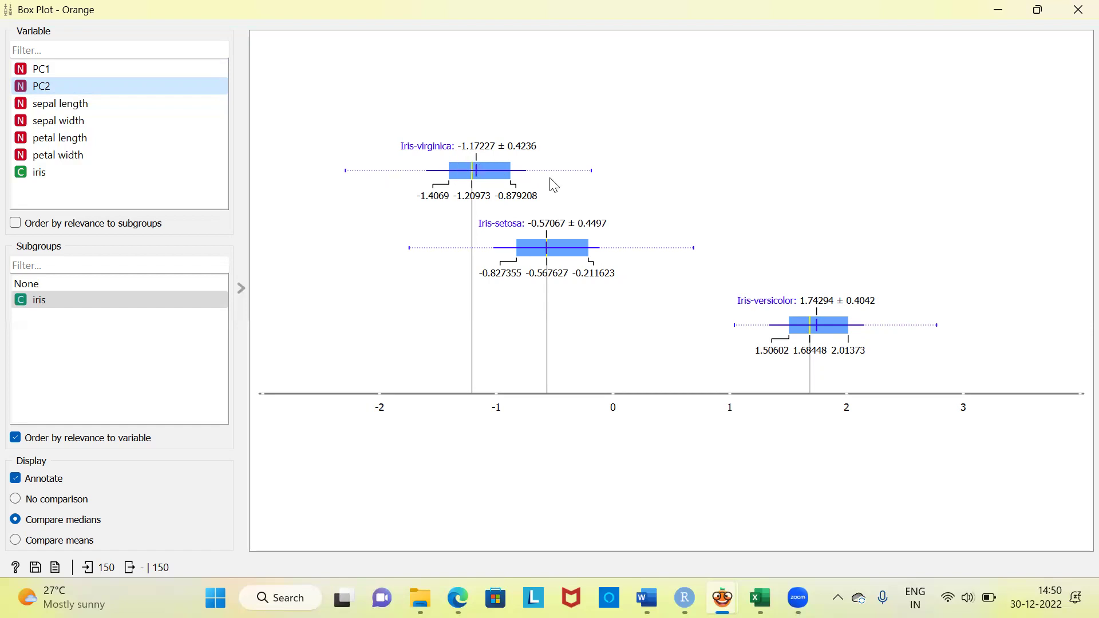
{"action": "left_click", "coordinate": [805, 322]}
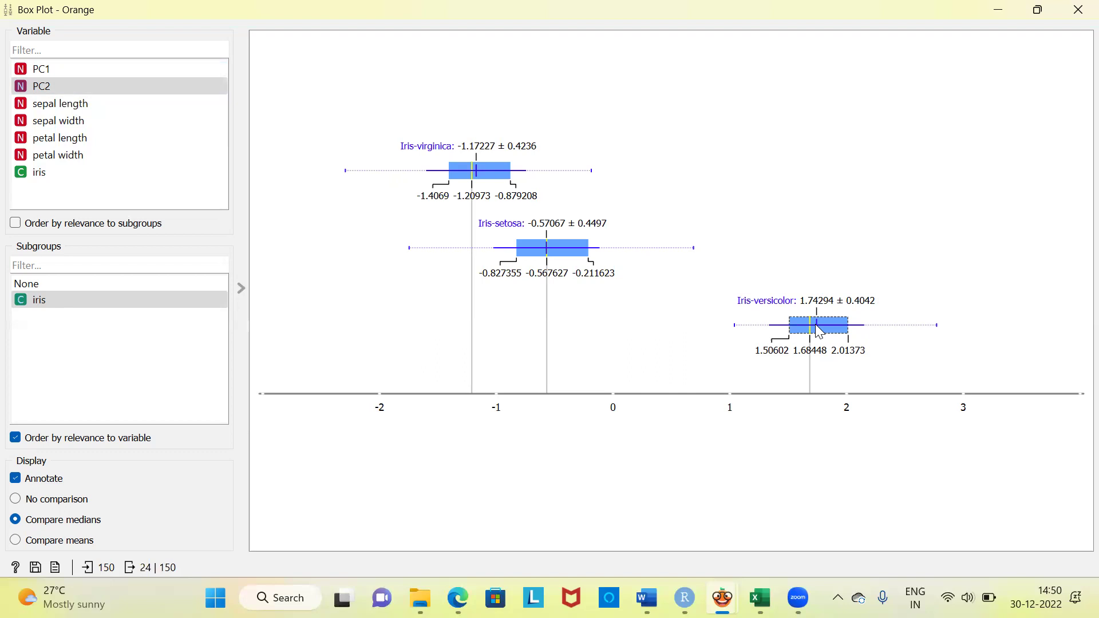
{"action": "left_click", "coordinate": [1077, 10]}
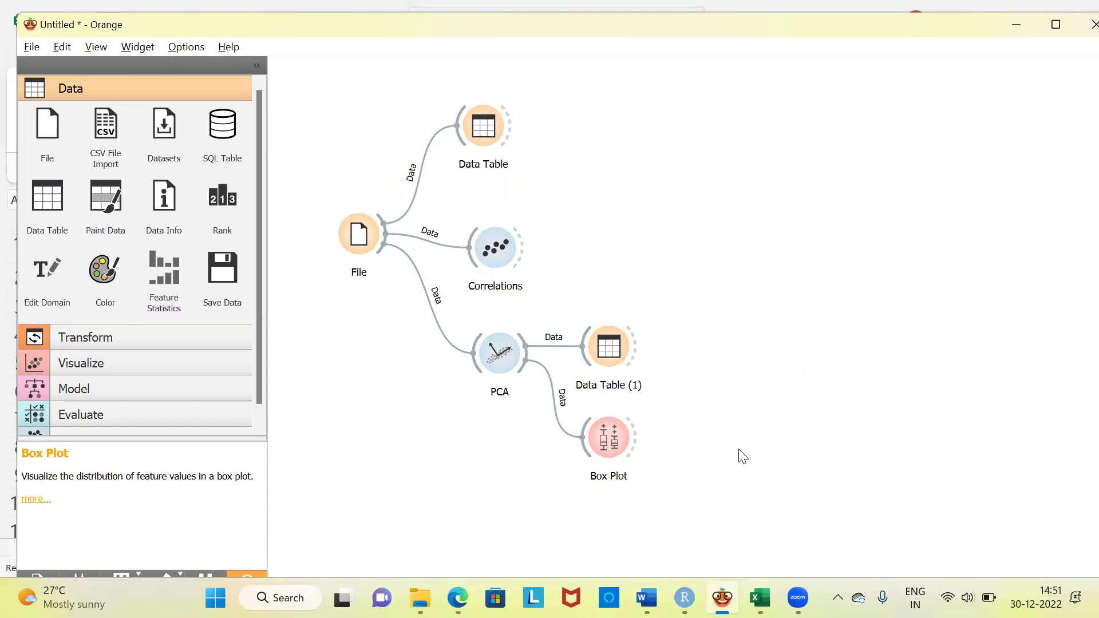
- Add a Scatter Plot widget below the Box Plot widget, connect the PCA output to it and open it
{"action": "right_click", "coordinate": [623, 509]}
{"action": "type", "text": "s"}
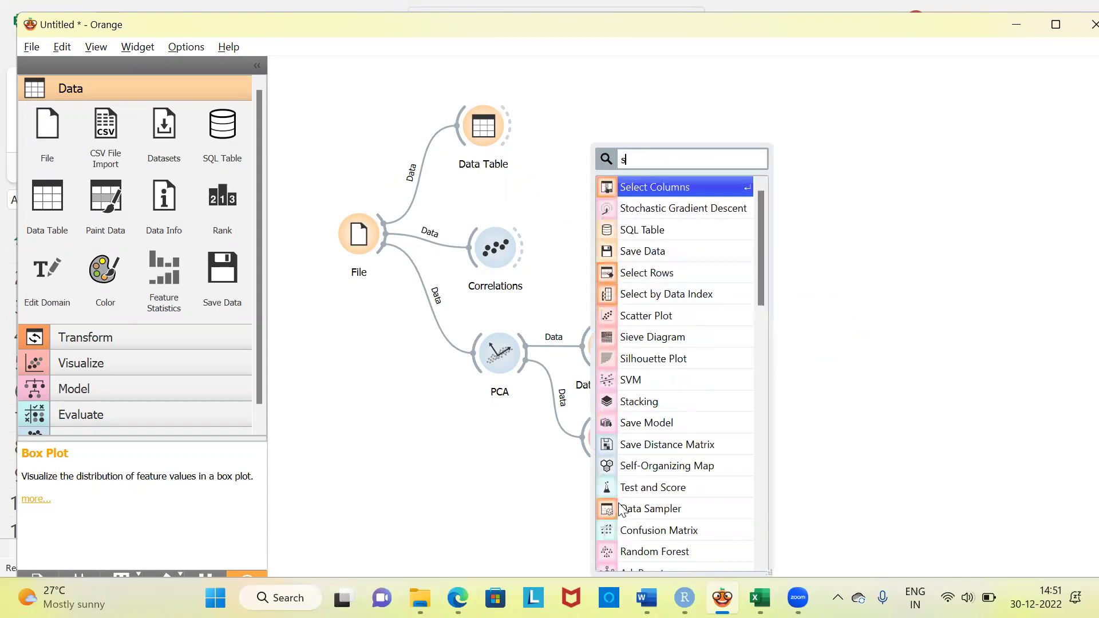
{"action": "type", "text": "catter"}
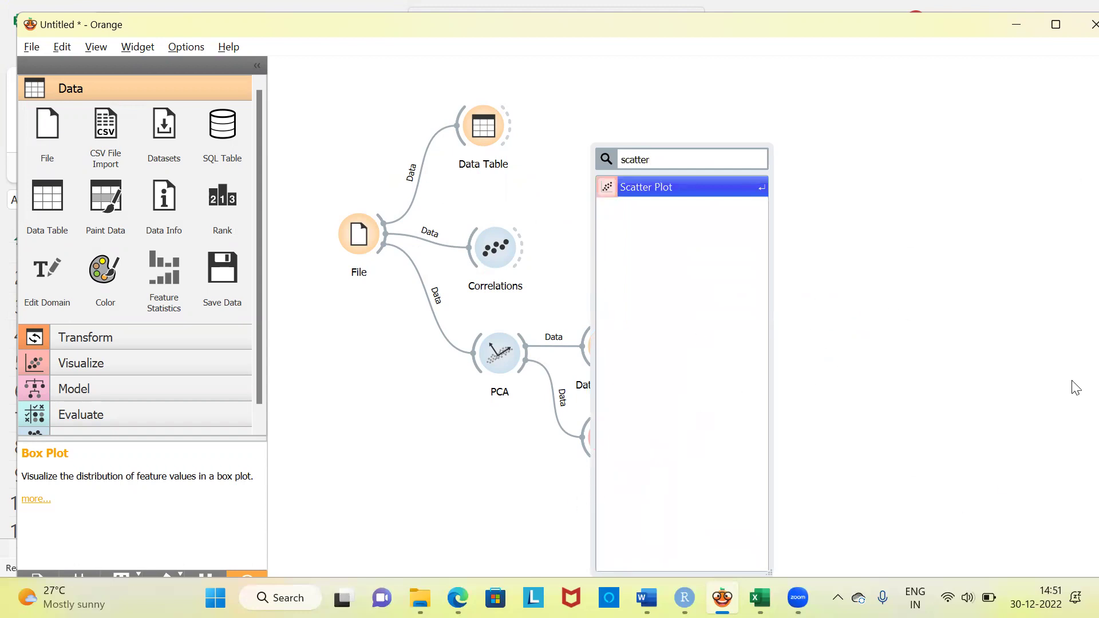
{"action": "type", "text": "plot"}
{"action": "key", "text": "Return"}
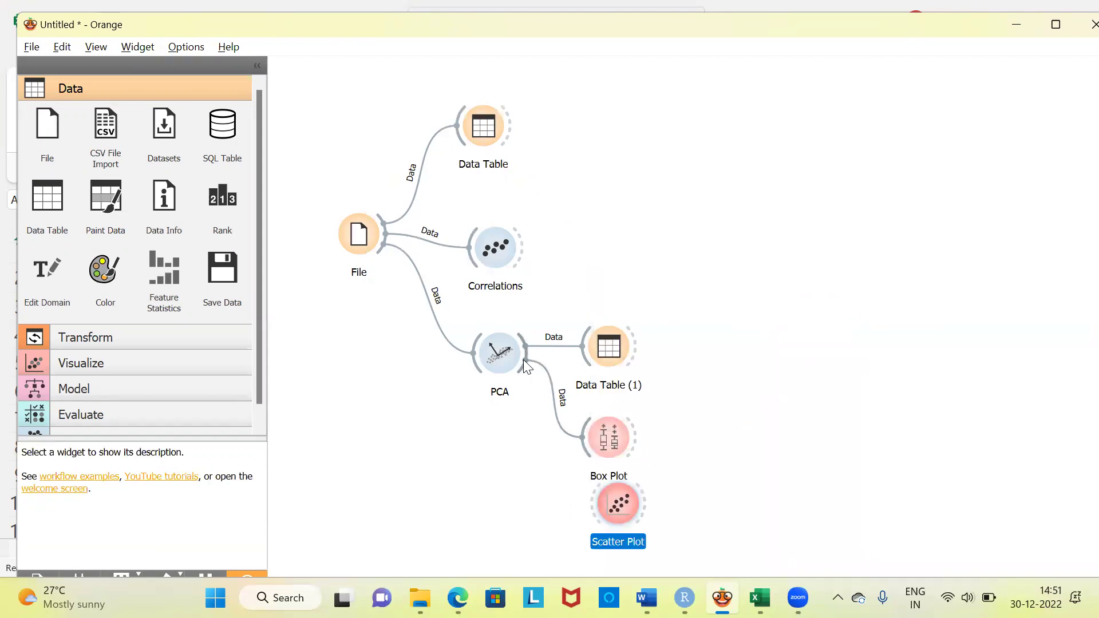
{"action": "left_click_drag", "start_coordinate": [523, 360], "coordinate": [599, 494]}
{"action": "double_click", "coordinate": [619, 505]}
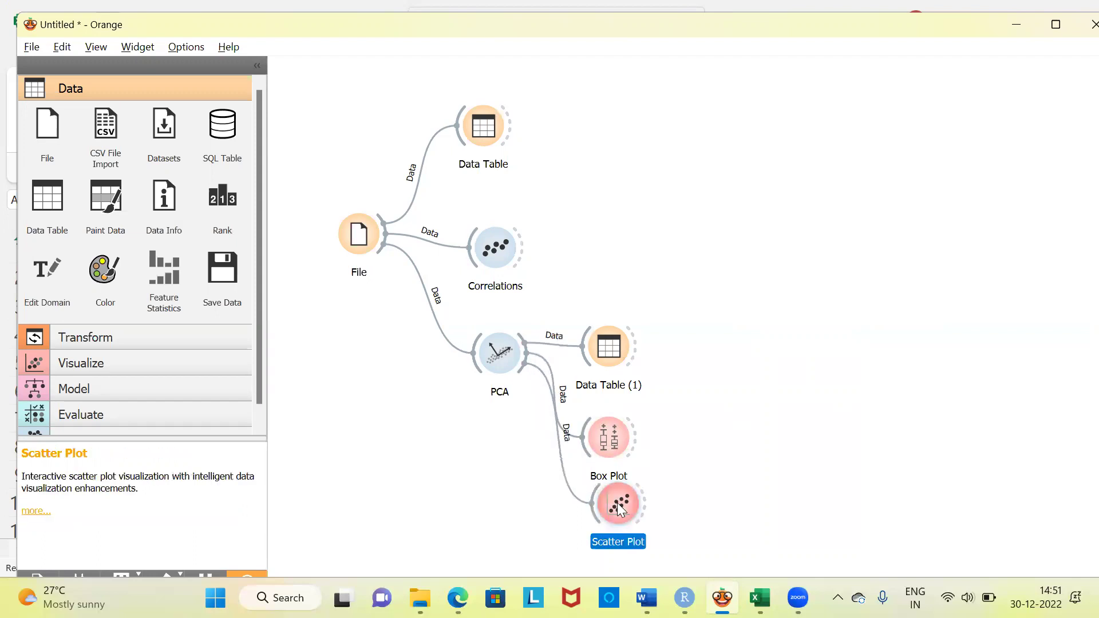